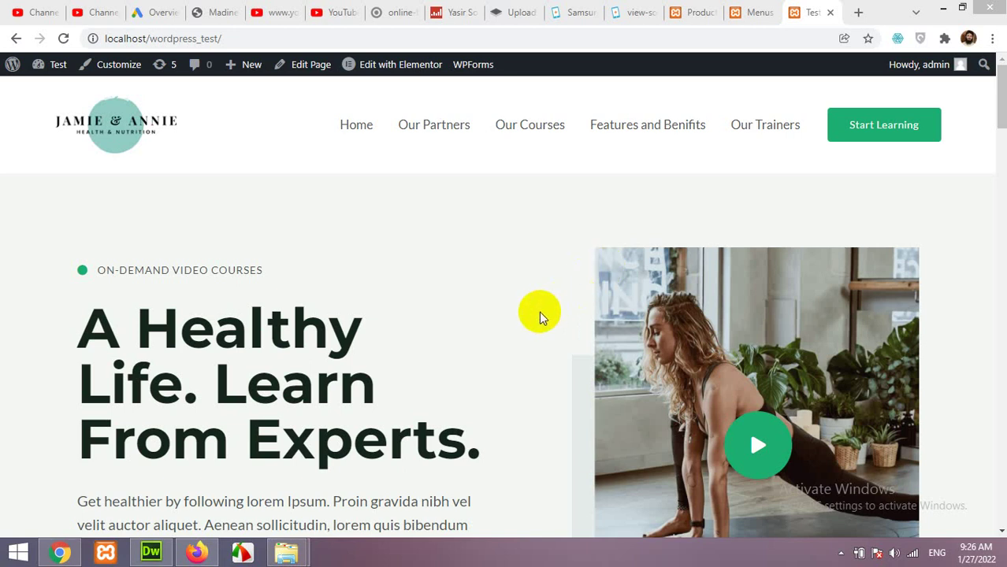
Scroll the WordPress test site's home page, then bring the json_to_csv folder window to the front
scroll(406, 338, "down", 4)
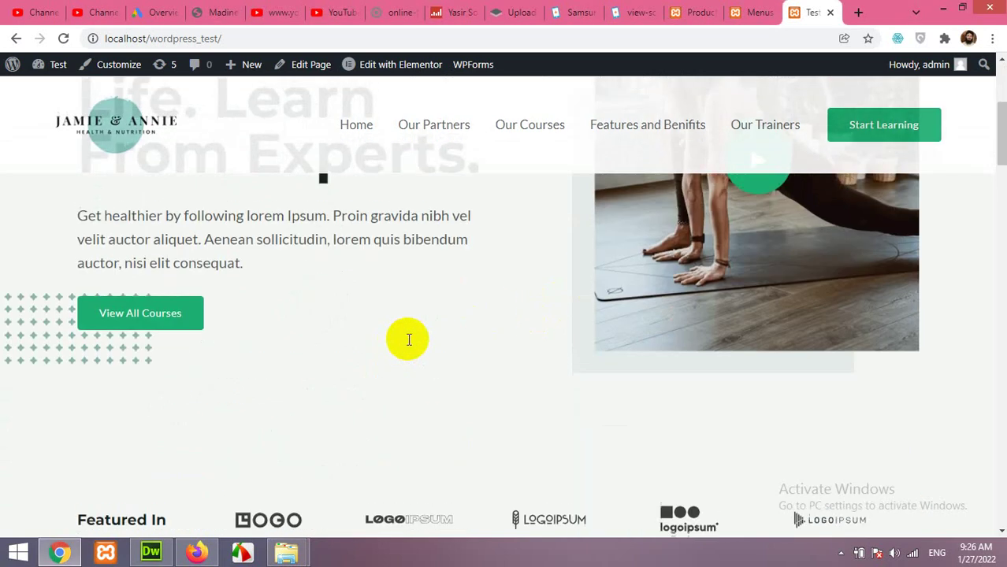
scroll(406, 338, "up", 3)
scroll(409, 339, "up", 1)
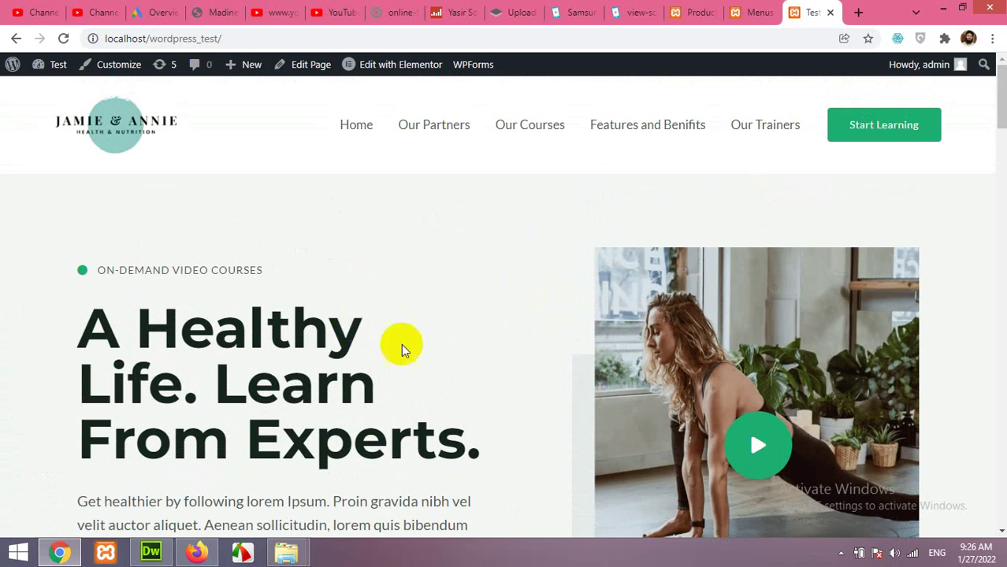
mouse_move(286, 554)
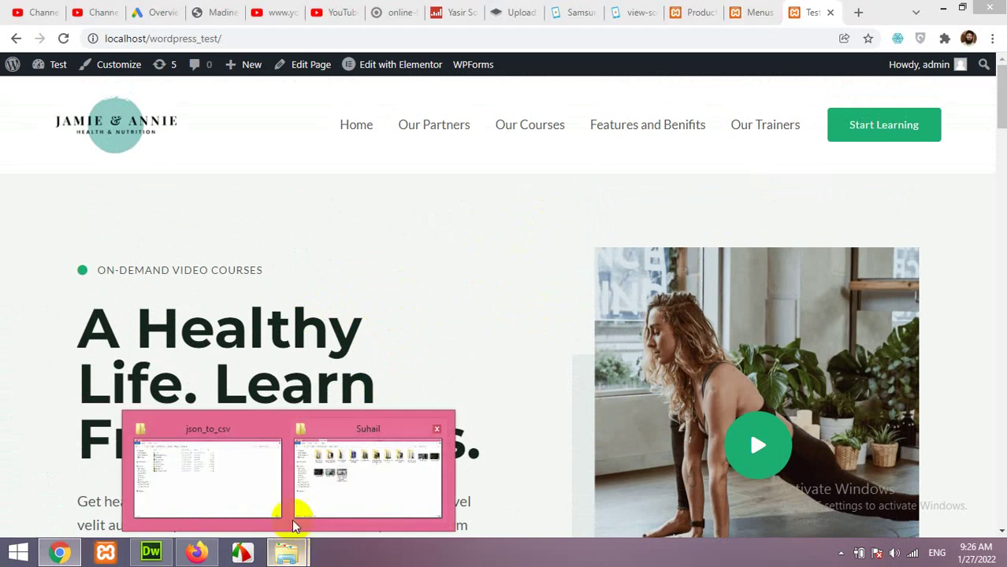
left_click(224, 483)
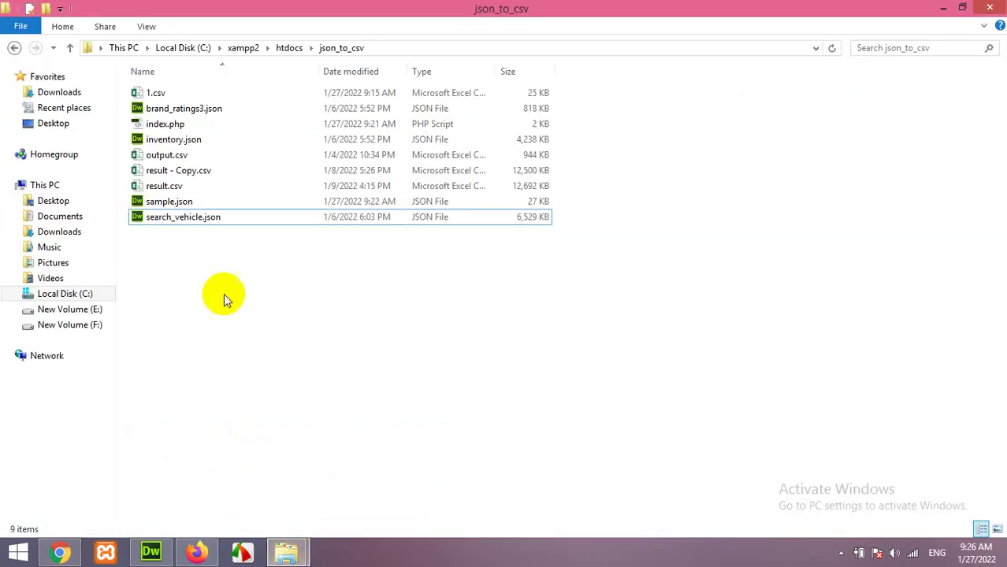
Open sample.json from the json_to_csv folder in the code editor
right_click(144, 206)
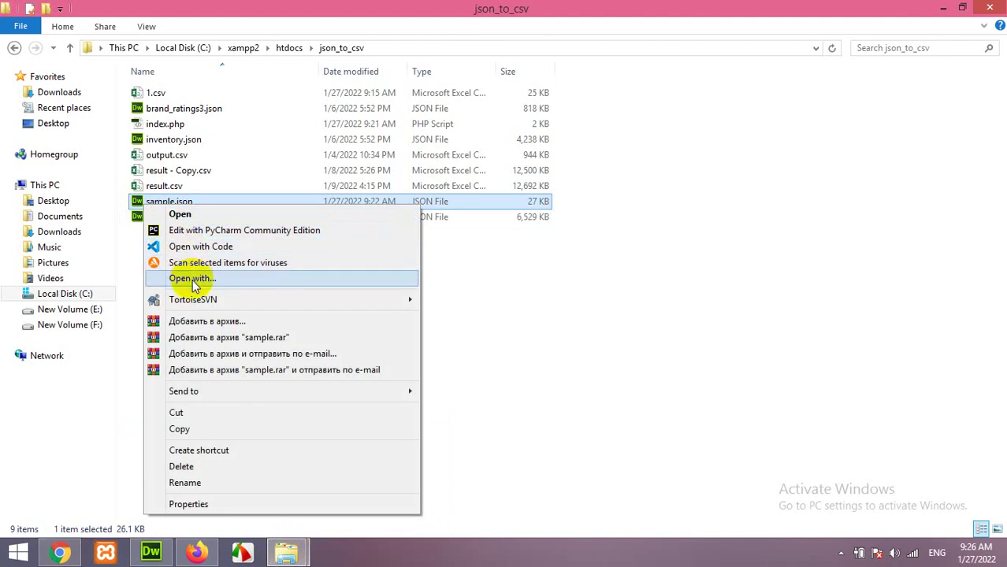
left_click(180, 217)
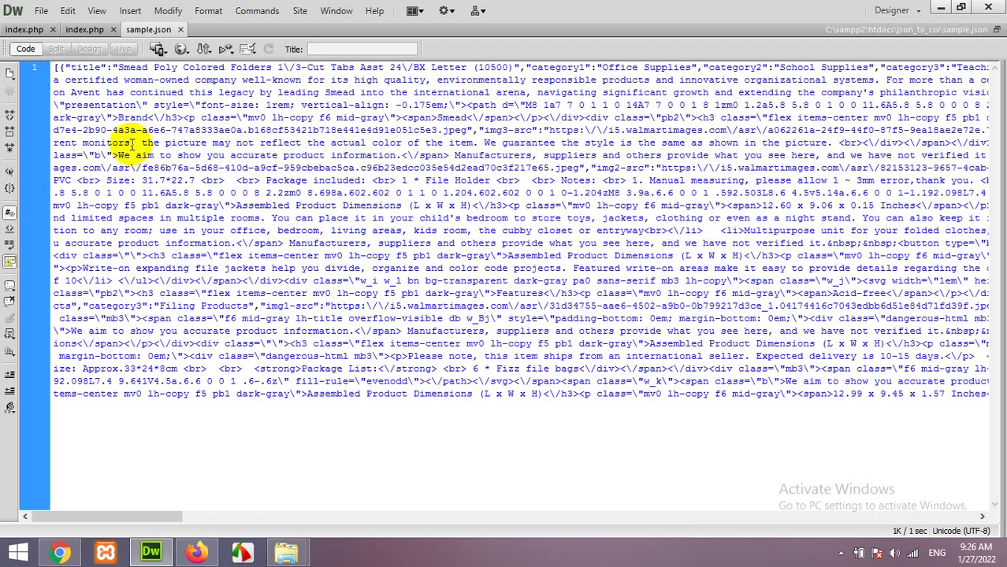
Skim the sample.json code in Dreamweaver, then switch to localhost/json_to_csv in Firefox
left_click_drag(54, 68, 375, 308)
left_click(274, 239)
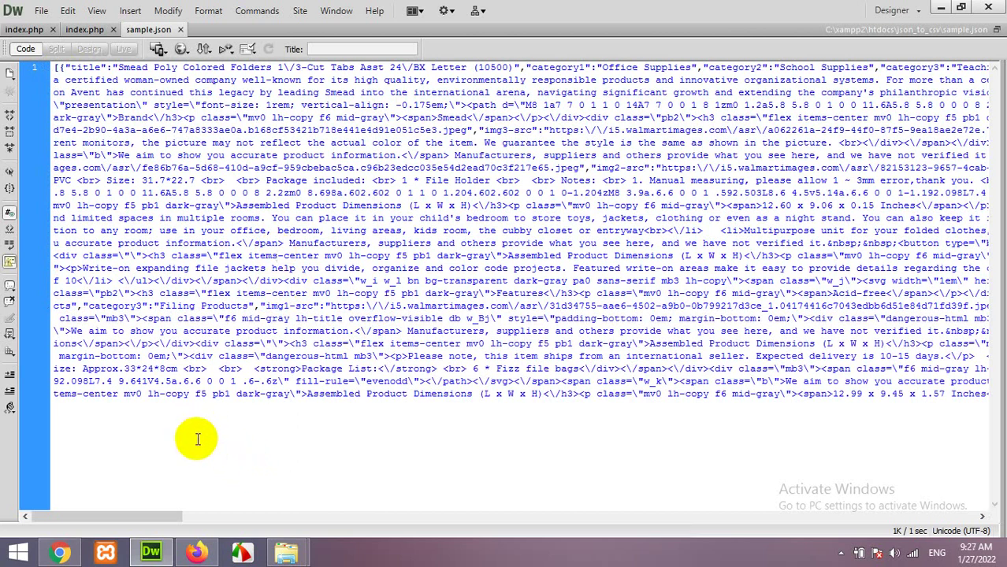
left_click(197, 552)
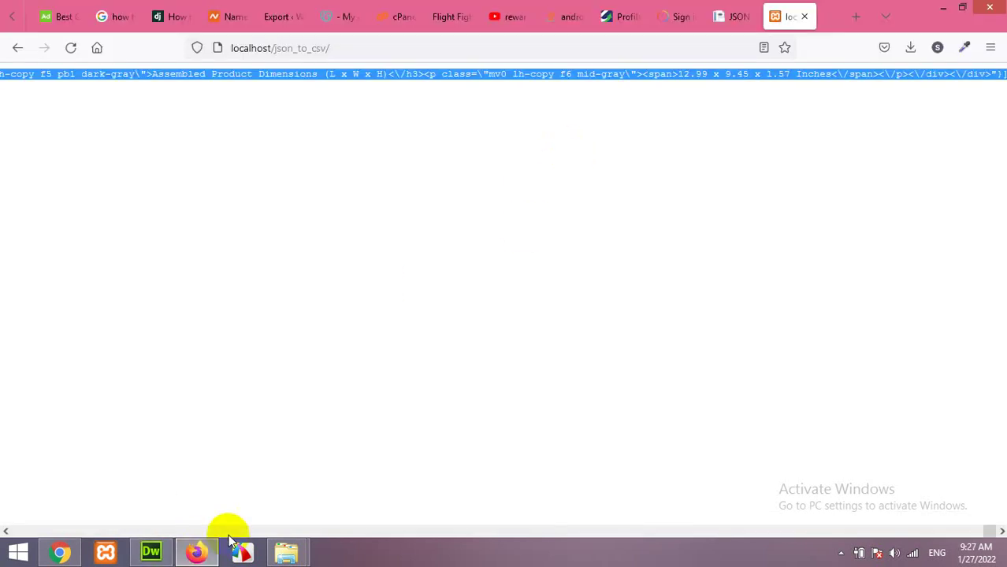
Open a new Chrome tab and go to google.com
left_click(59, 551)
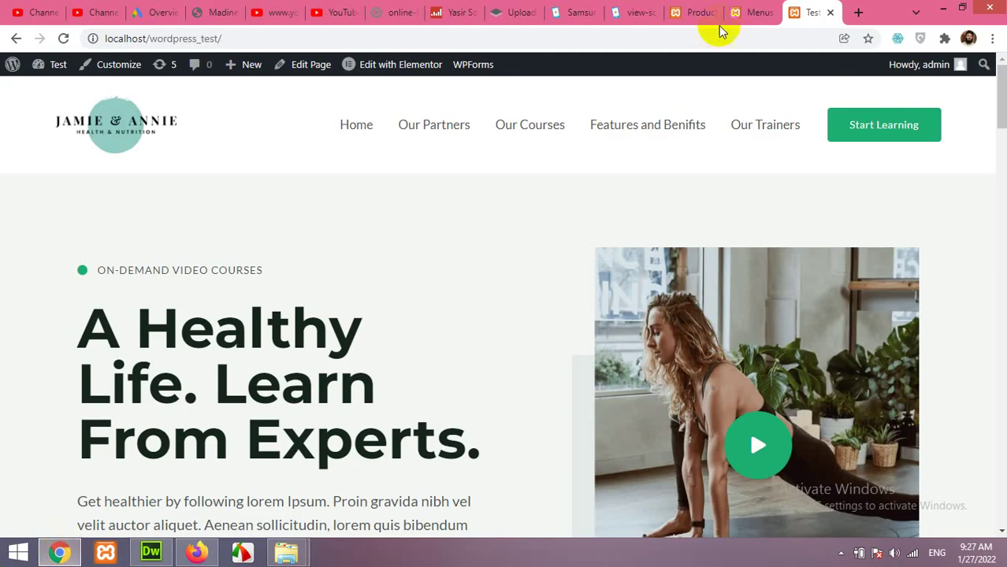
left_click(858, 11)
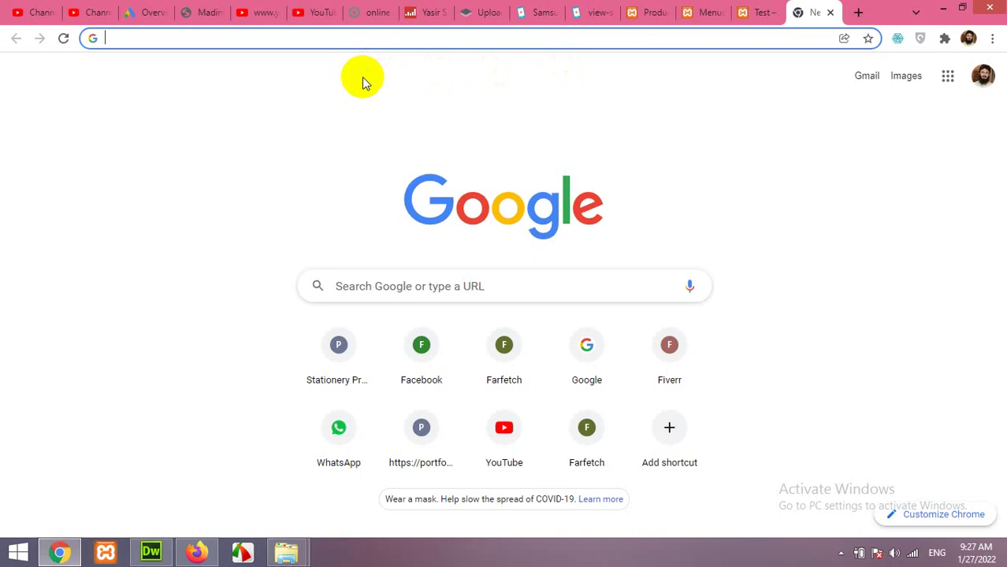
type("convert csv")
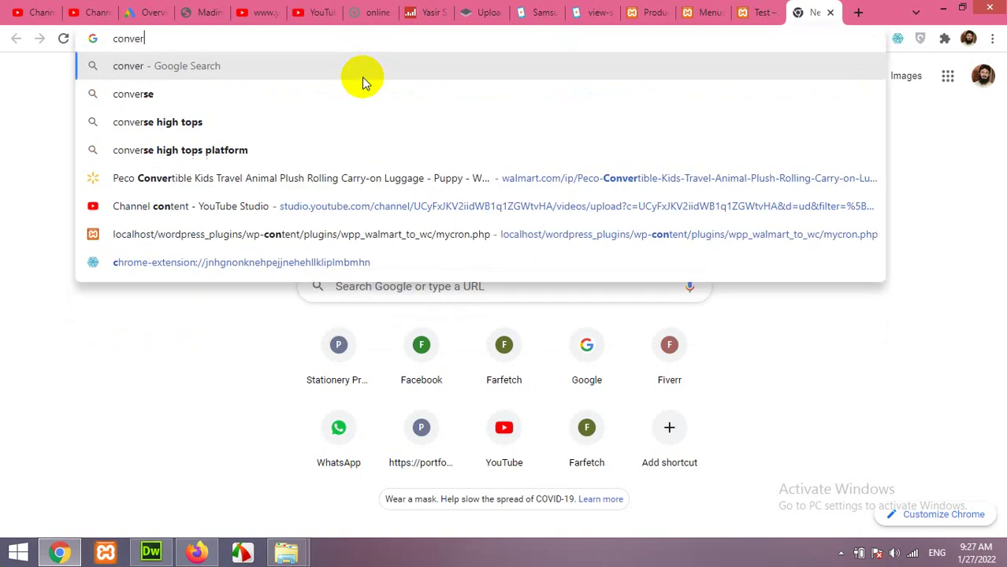
key("BackSpace")
key("BackSpace")
key("BackSpace")
key("BackSpace")
key("BackSpace")
key("BackSpace")
key("BackSpace")
key("BackSpace")
key("BackSpace")
key("BackSpace")
key("BackSpace")
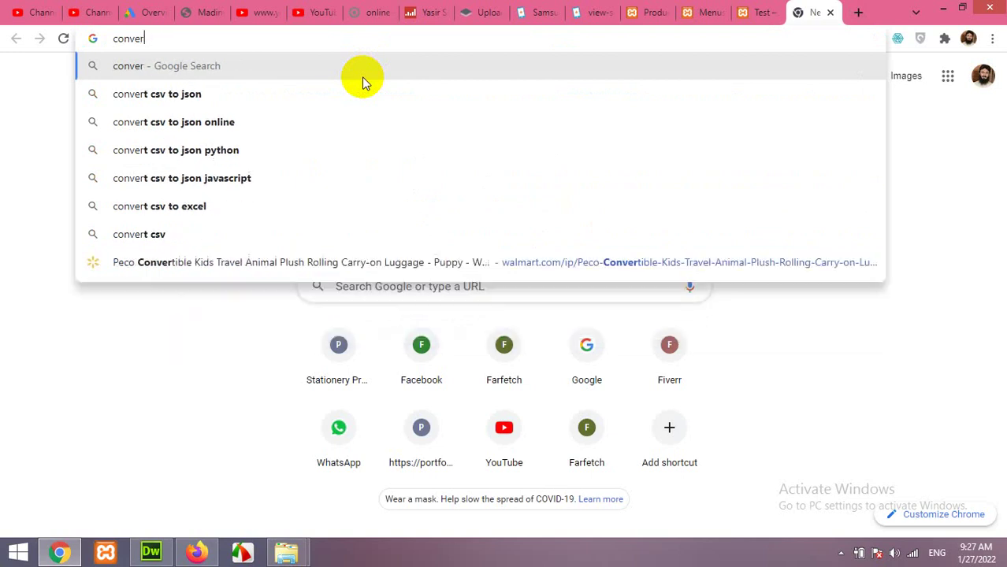
type("googl")
key("Return")
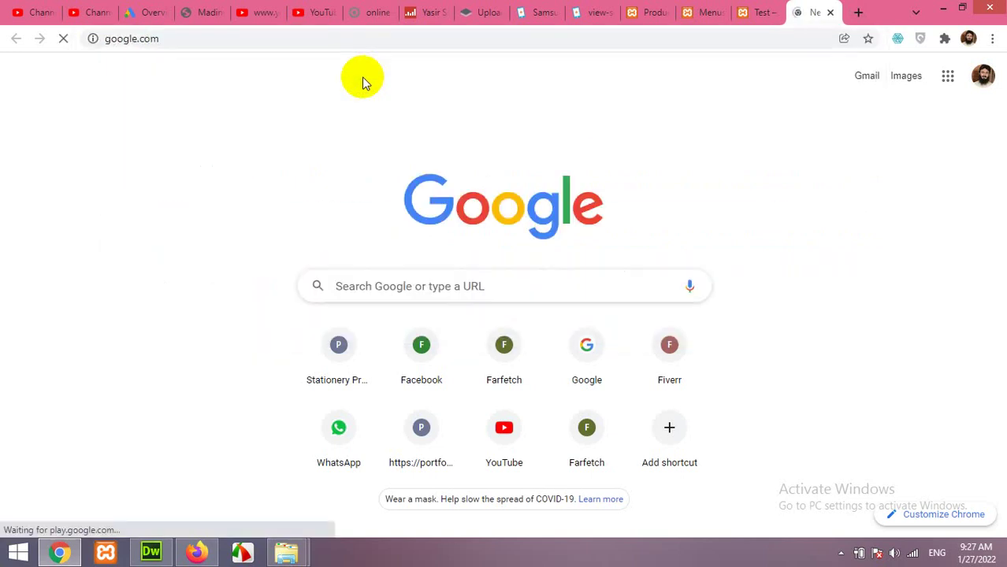
Search Google for 'convert json to csv'
left_click(387, 200)
type("con")
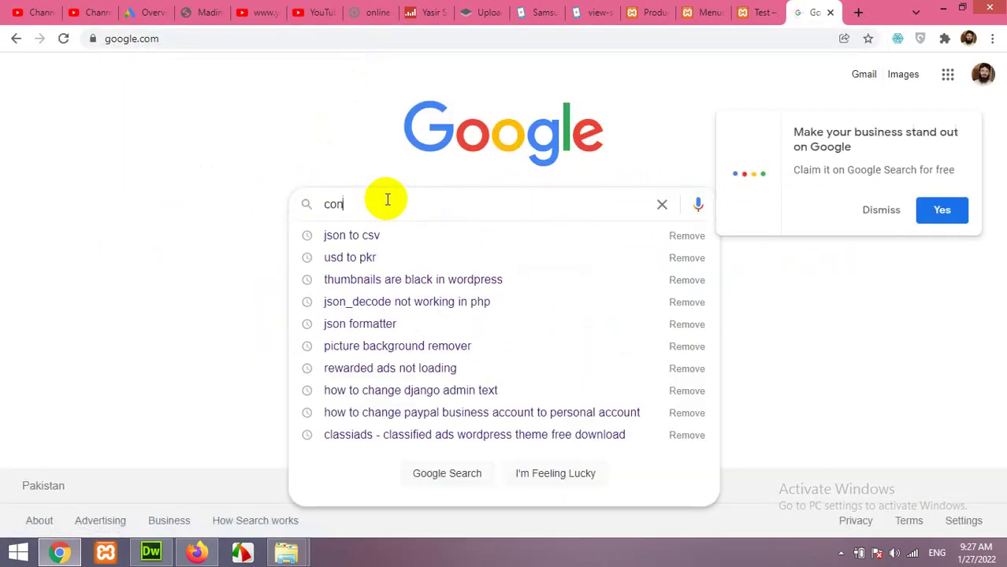
type("vert csv")
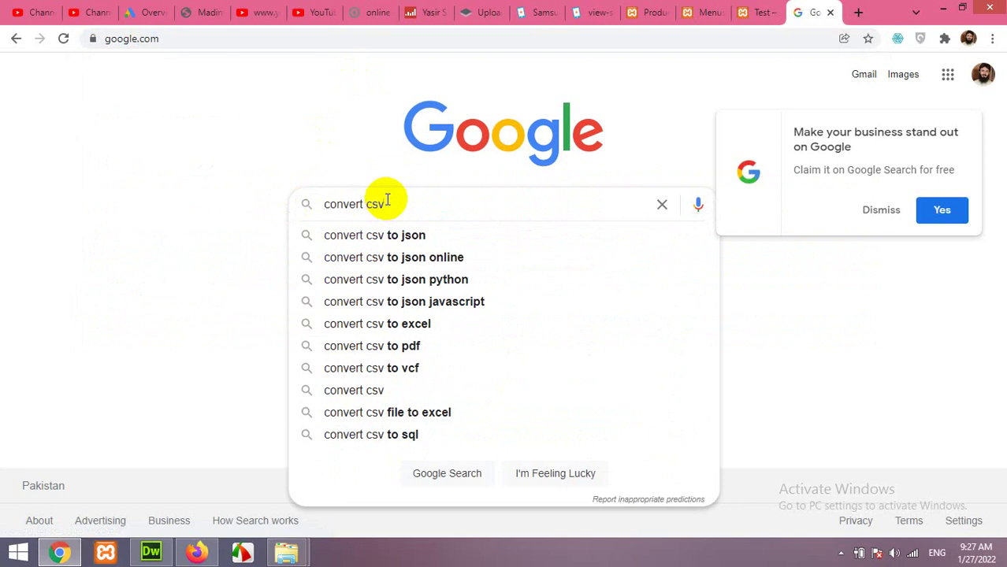
key("BackSpace")
key("BackSpace")
key("BackSpace")
type("json to ")
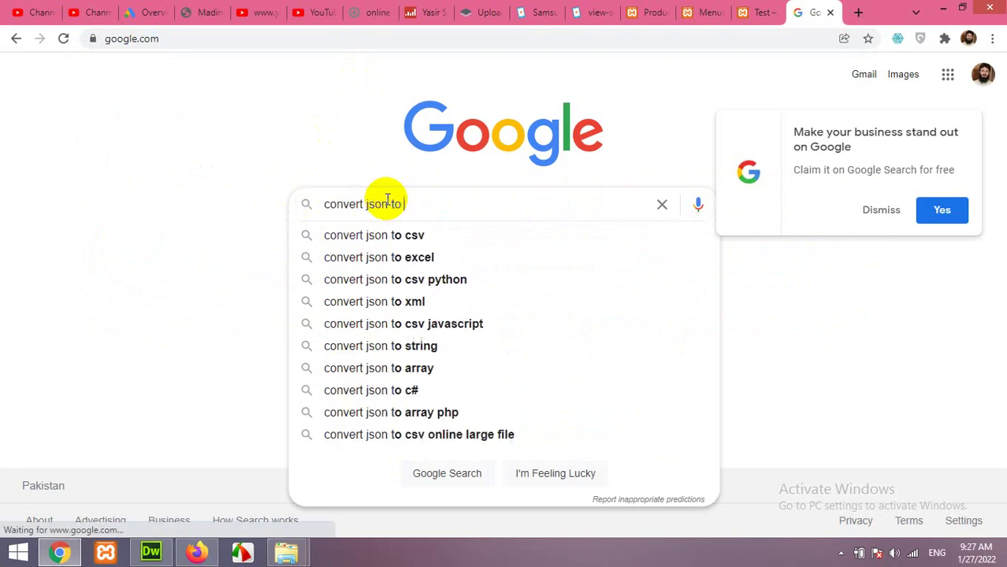
type("csv")
key("Return")
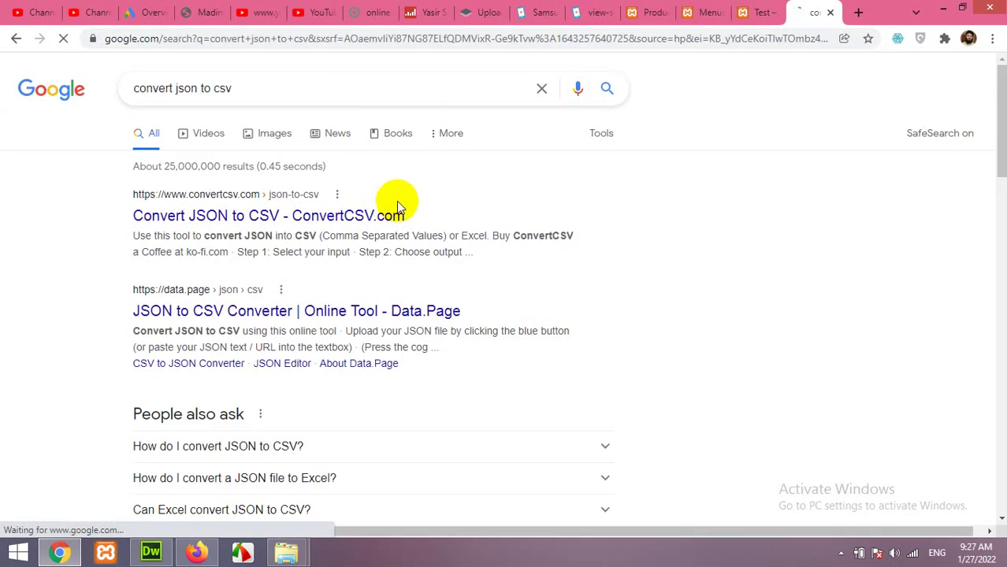
Open ConvertCSV.com's JSON to CSV tool and its Step 1 input box, then return to sample.json
left_click(167, 200)
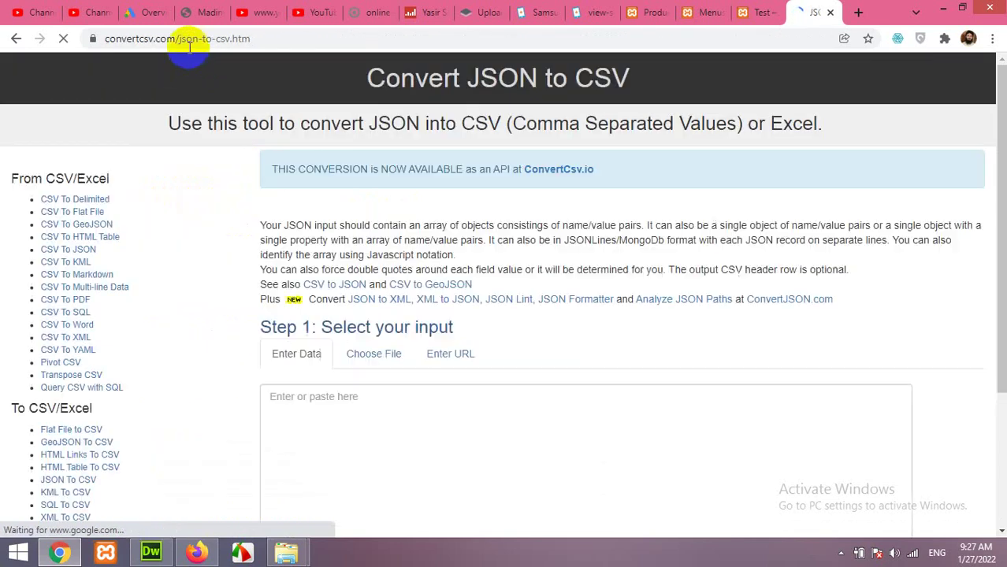
scroll(425, 363, "down", 3)
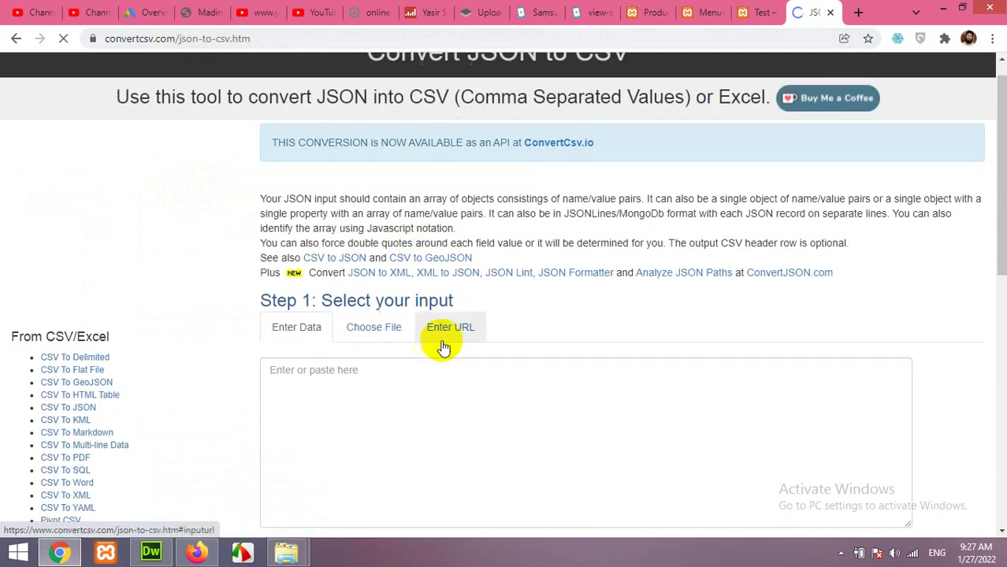
left_click(353, 205)
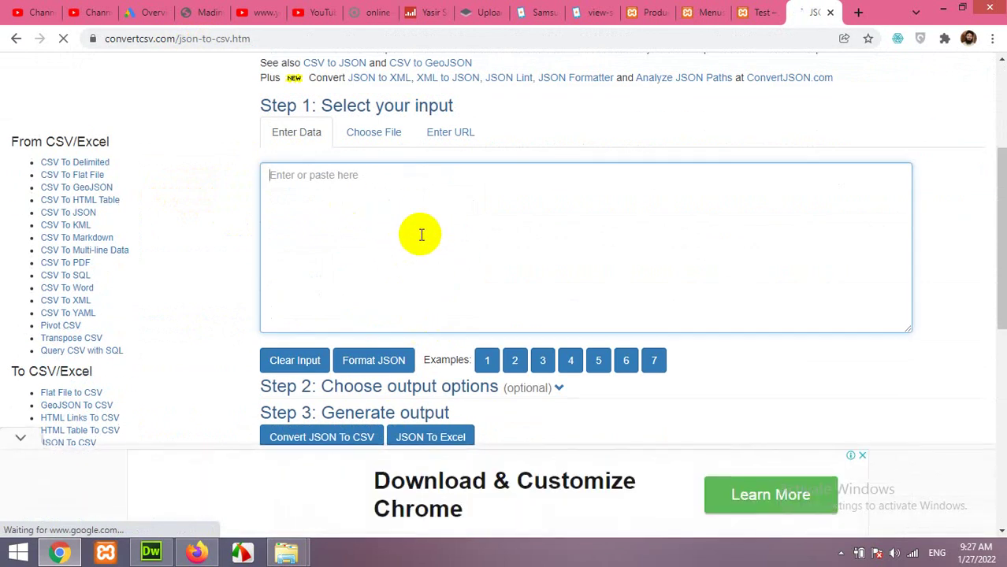
left_click(151, 553)
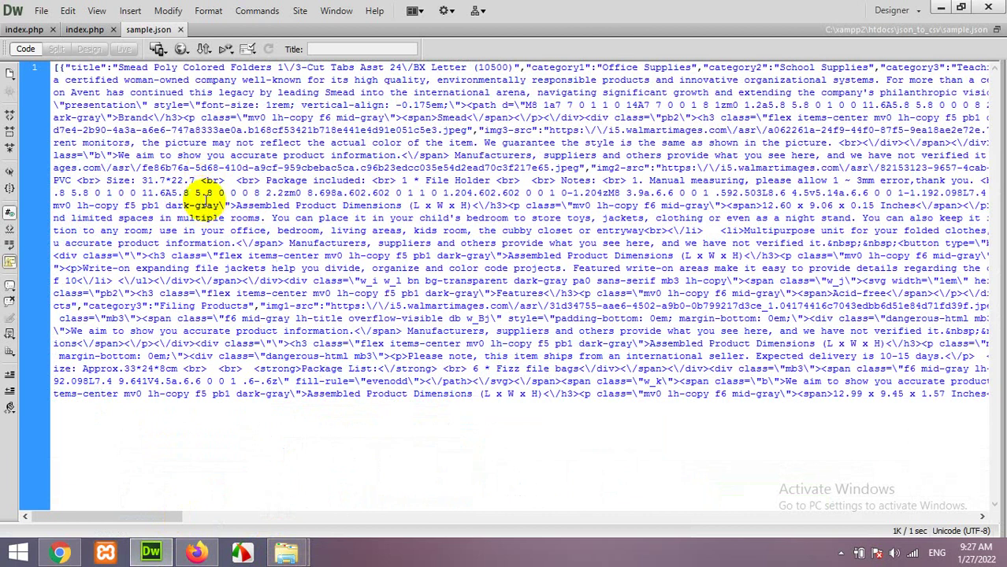
Select all of sample.json's code with Ctrl+A and copy it to the clipboard
right_click(204, 200)
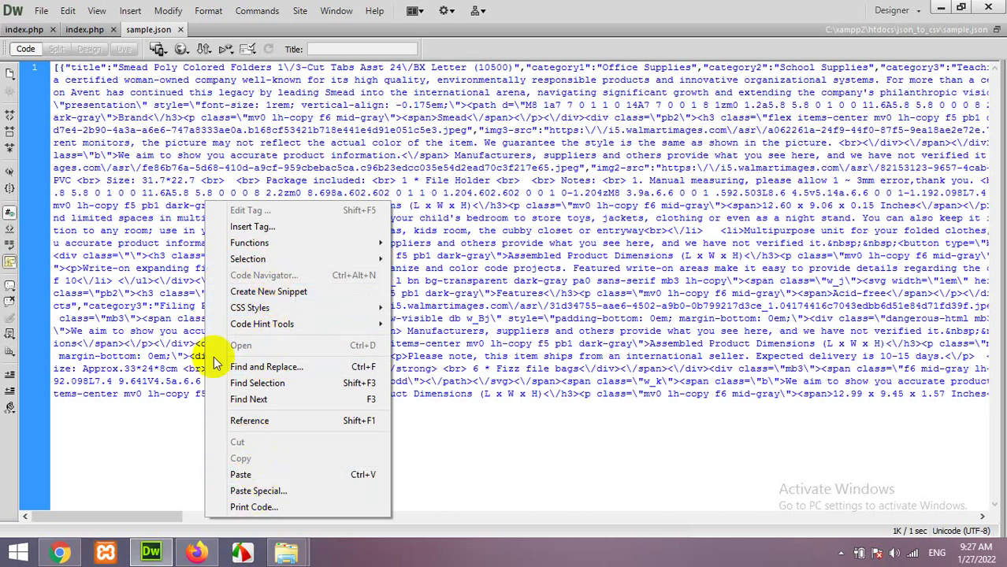
left_click(189, 331)
key("ctrl+a")
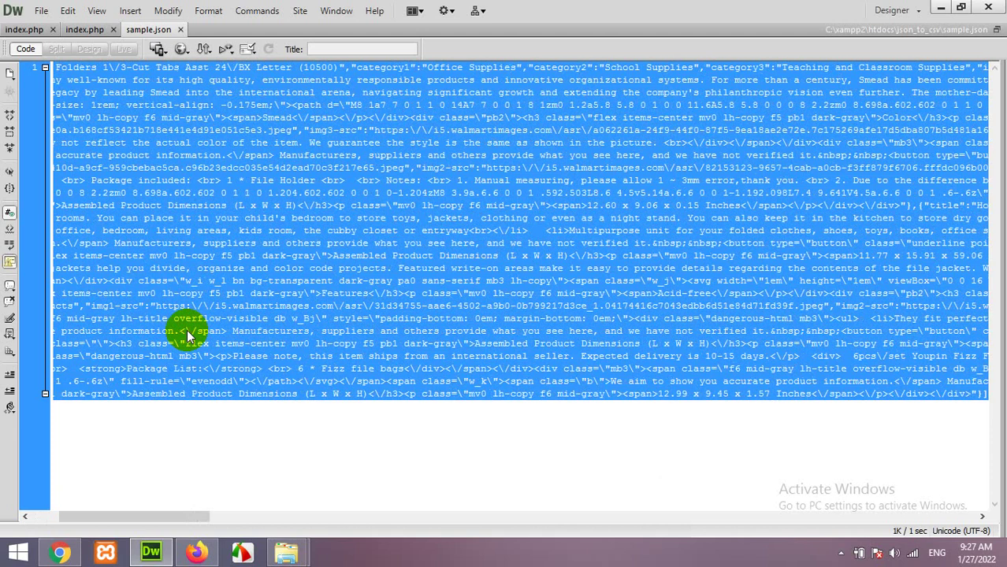
right_click(187, 336)
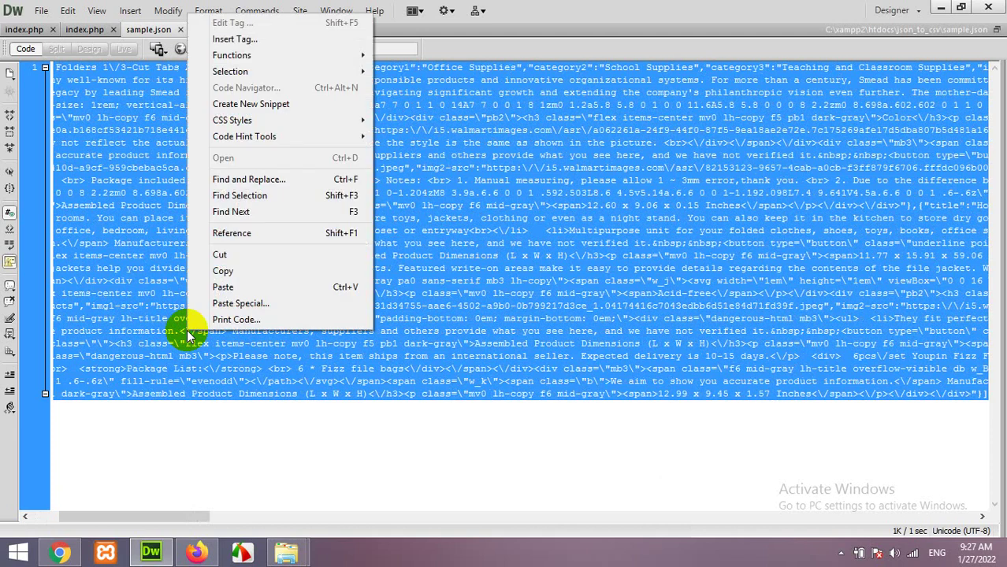
left_click(224, 272)
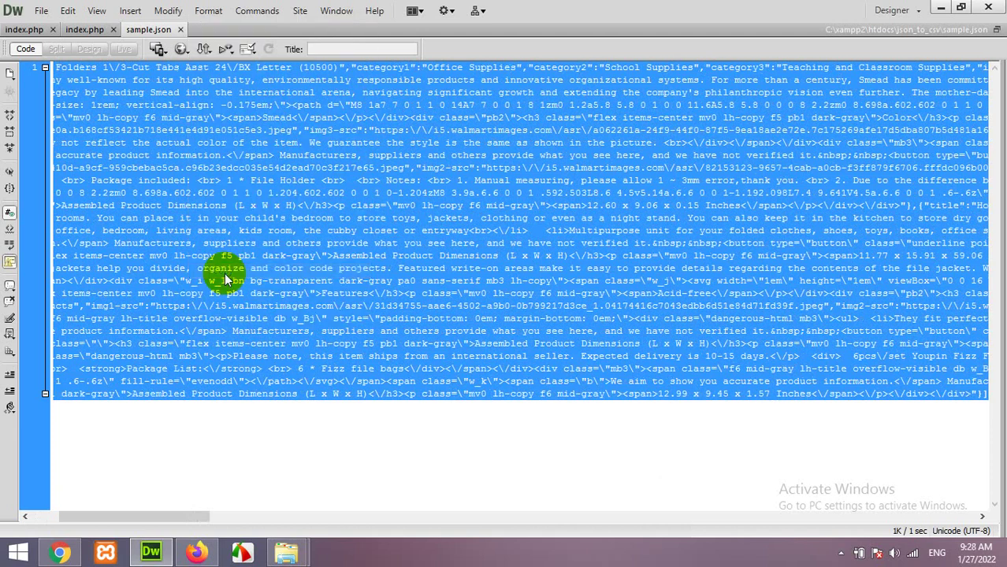
left_click(198, 554)
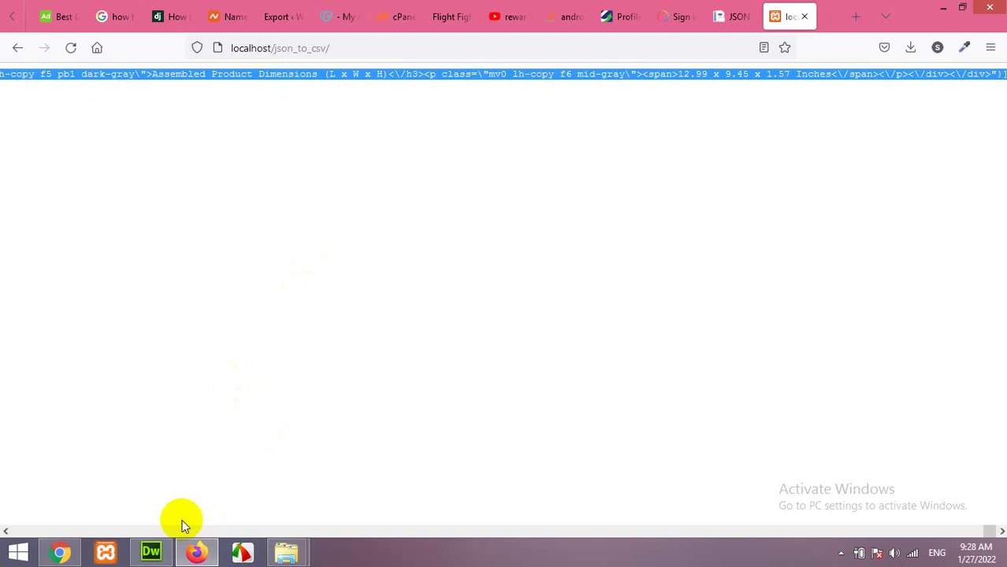
Paste the copied sample JSON into ConvertCSV.com's Step 1 input box
left_click(62, 551)
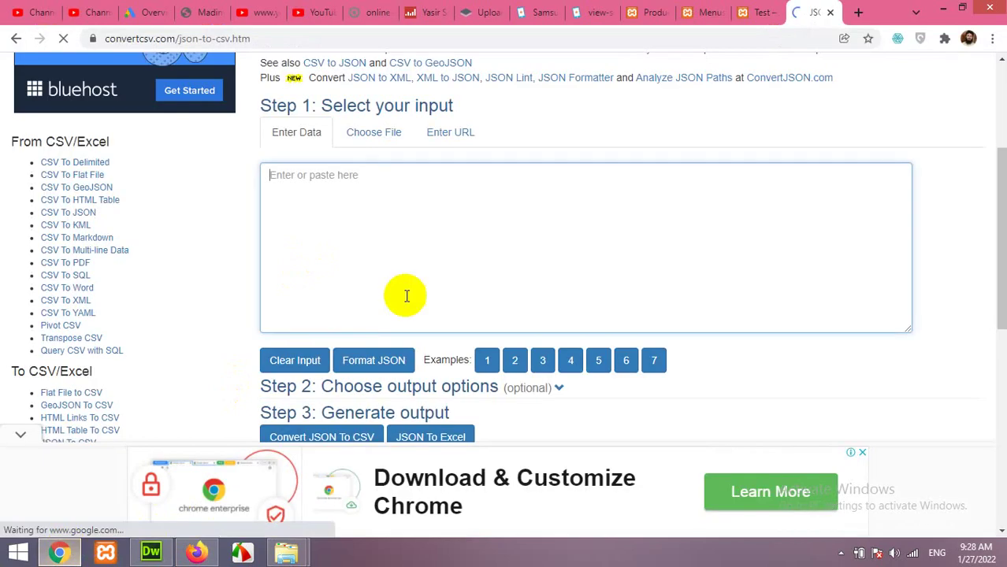
right_click(340, 178)
left_click(378, 270)
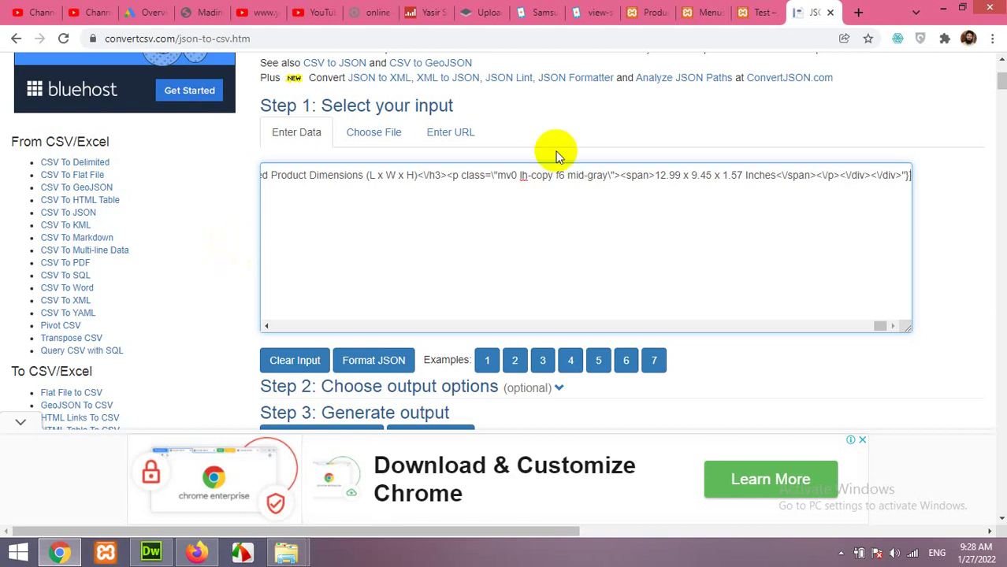
Review the converted CSV result and download it as convertcsv.csv
scroll(246, 282, "down", 4)
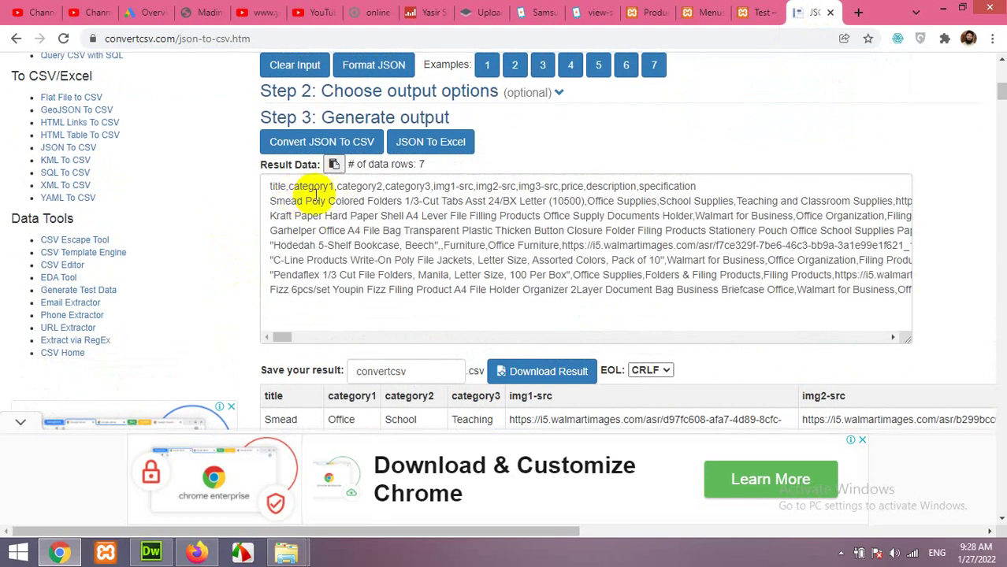
scroll(335, 257, "down", 3)
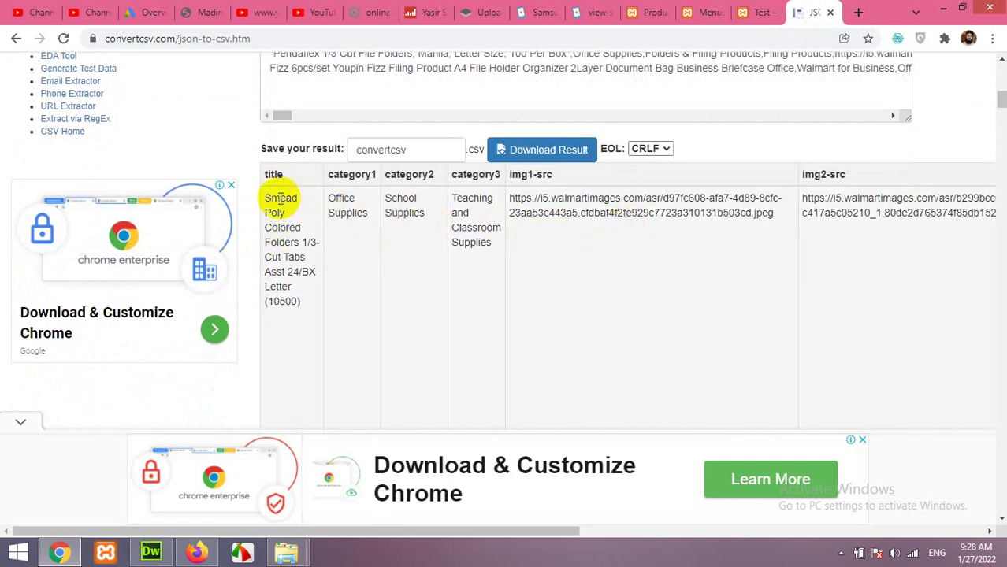
scroll(429, 235, "down", 1)
scroll(441, 225, "up", 1)
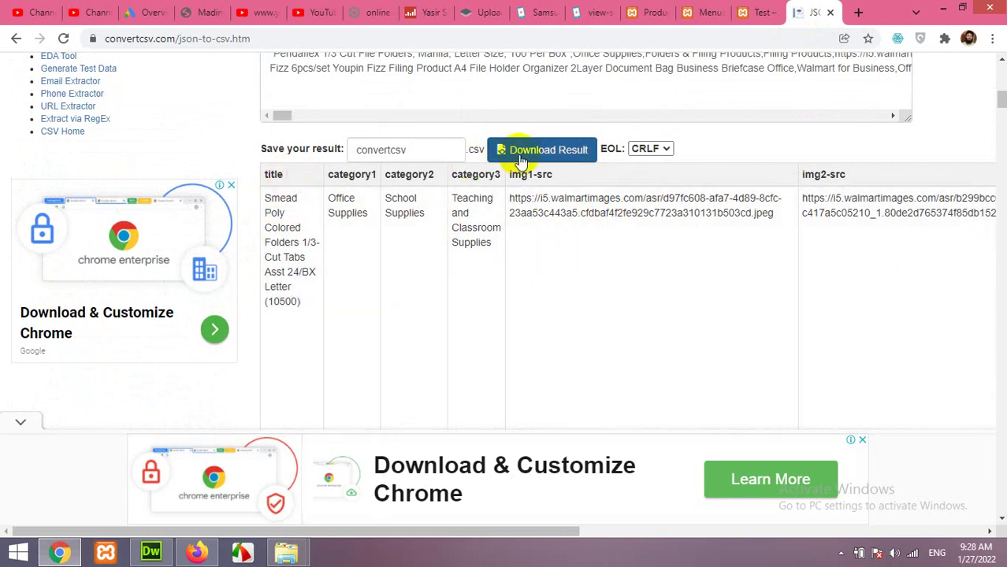
left_click(524, 158)
left_click(524, 157)
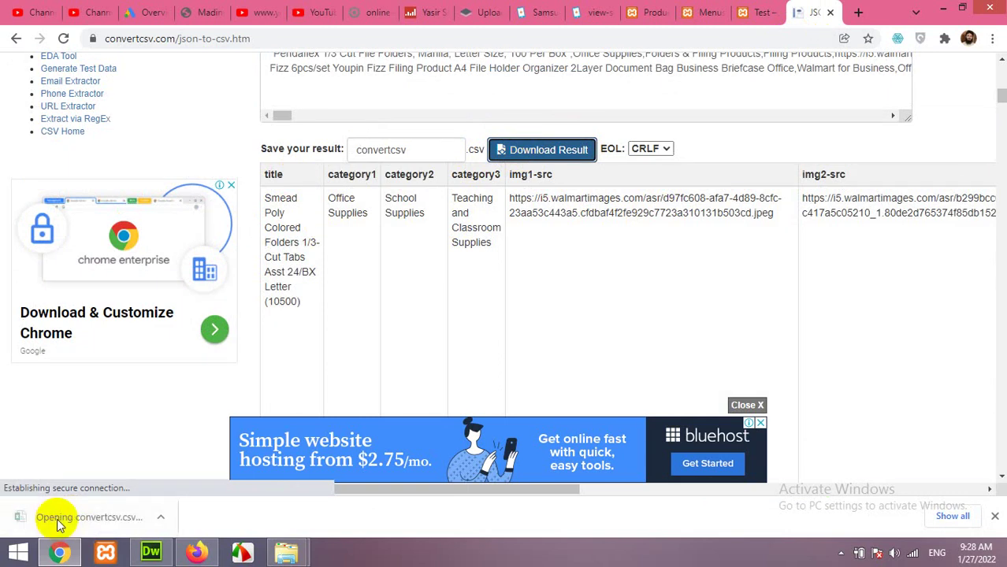
Open convertcsv.csv in Excel, dismiss the activation prompt, and review the title, category, image, price and description columns
left_click(61, 520)
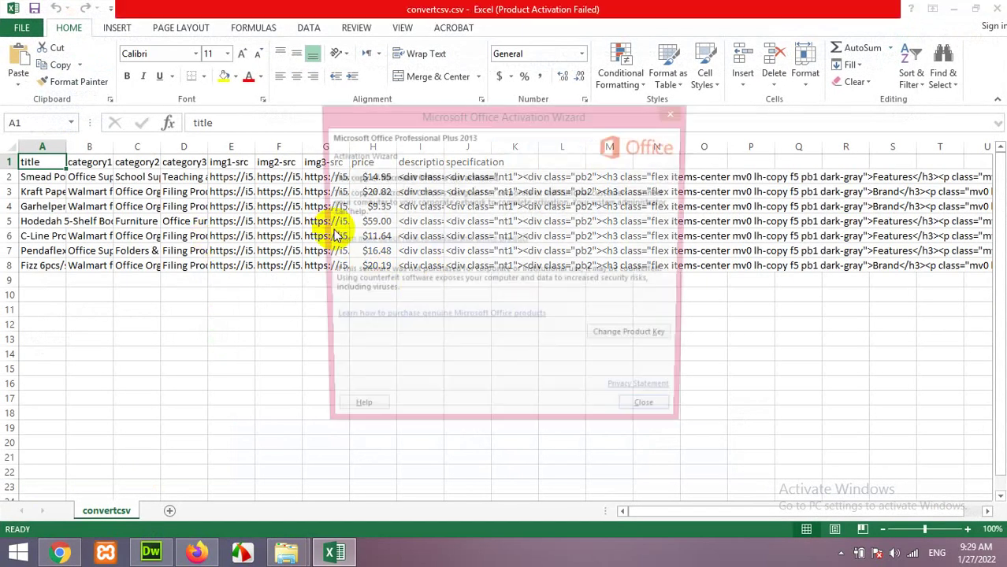
left_click(644, 417)
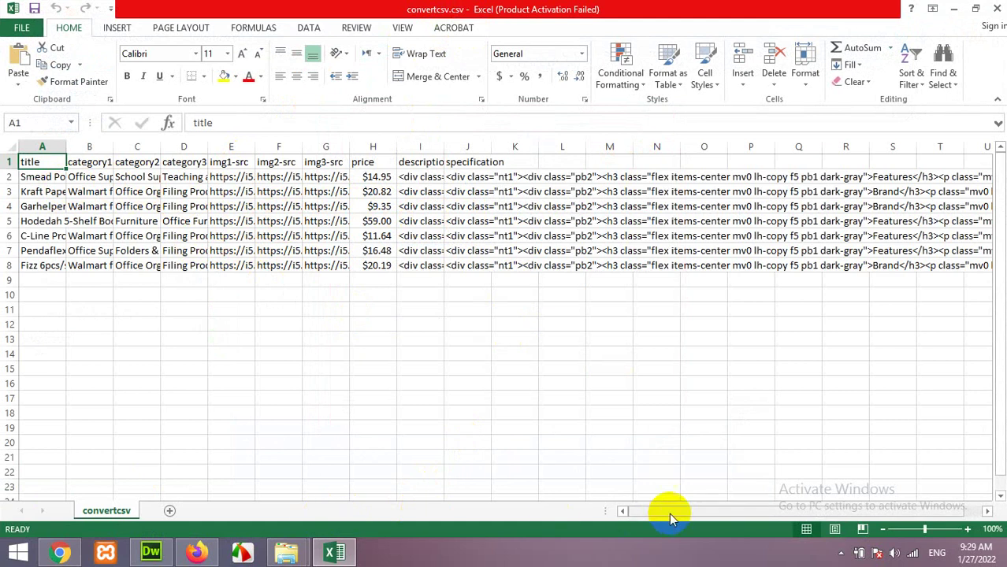
left_click_drag(669, 513, 767, 504)
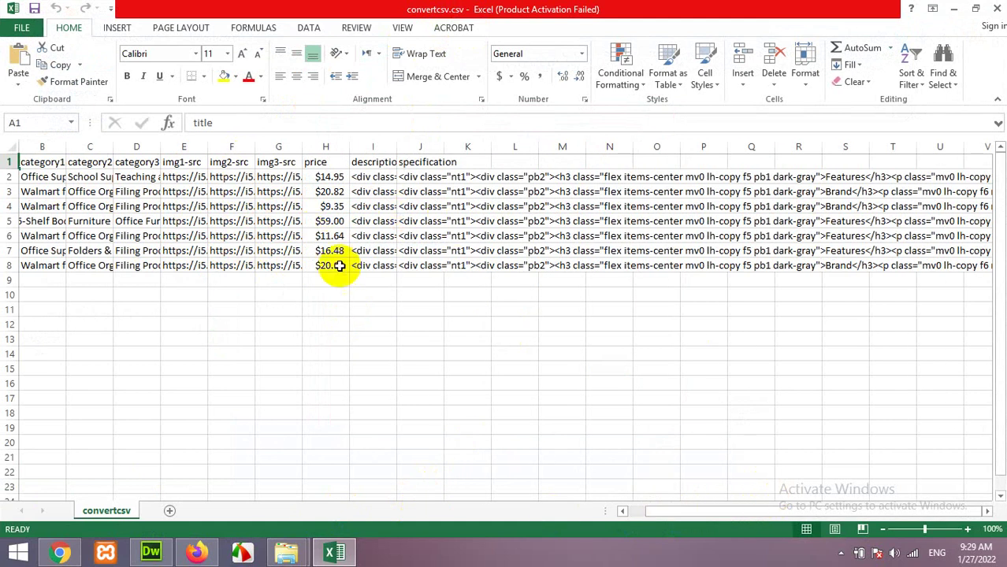
left_click_drag(664, 513, 615, 513)
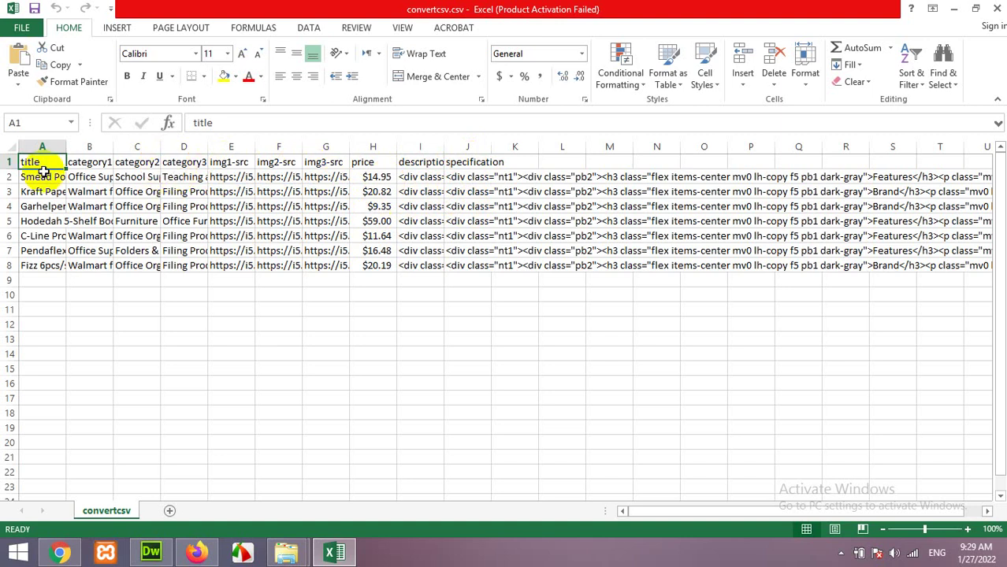
Go to the WordPress Products admin tab and check that the All Products list is empty
left_click(196, 554)
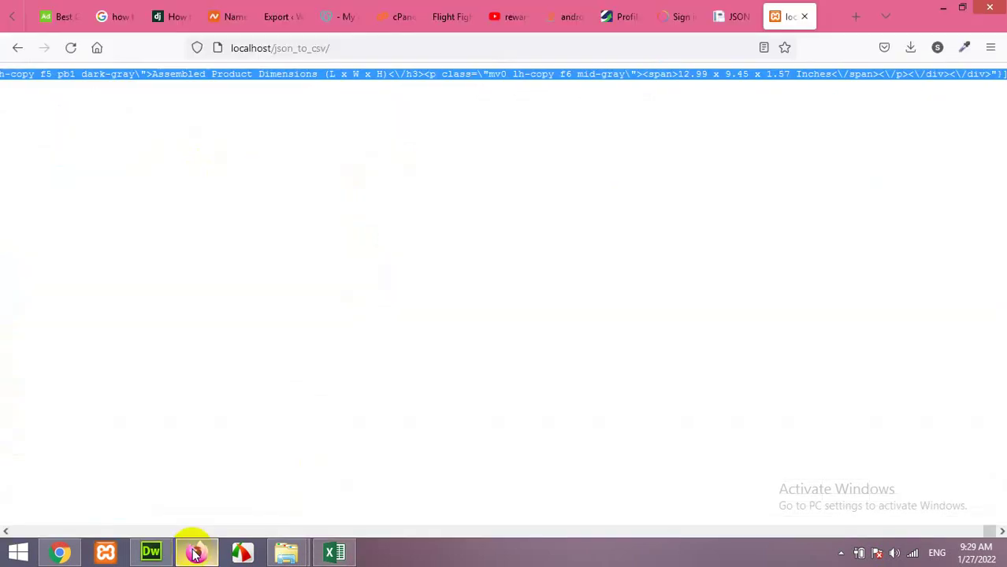
left_click(61, 553)
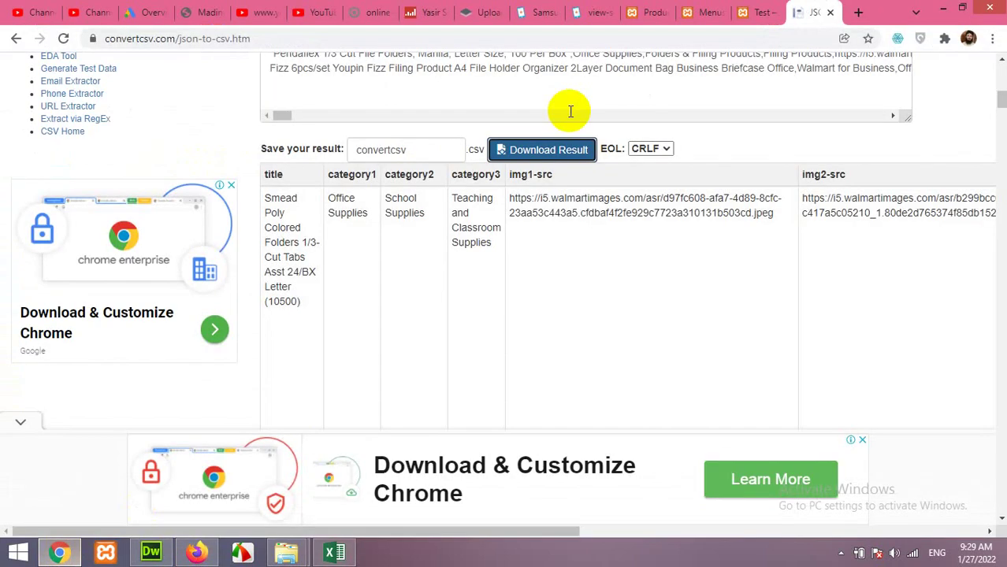
left_click(728, 10)
left_click(745, 14)
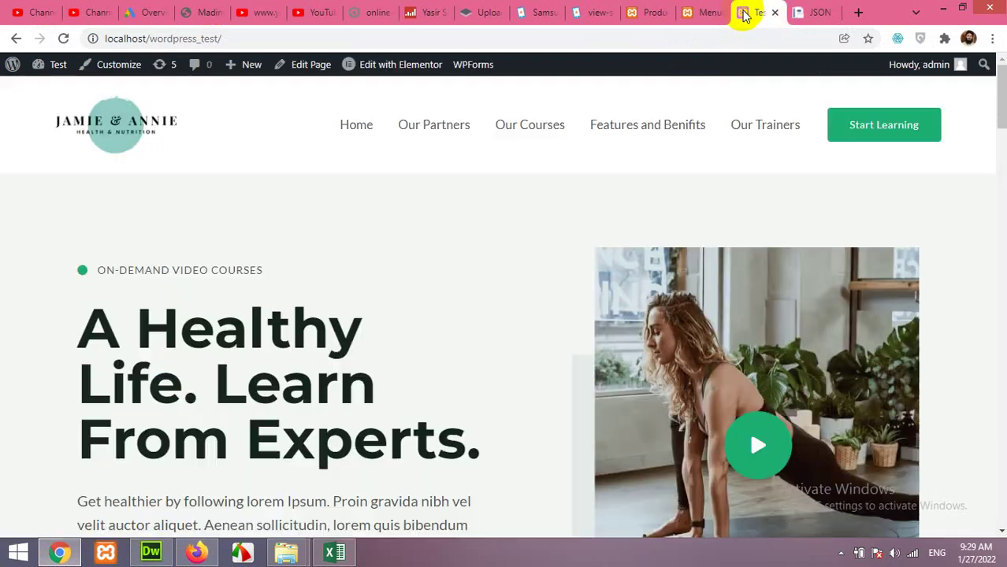
scroll(465, 271, "down", 3)
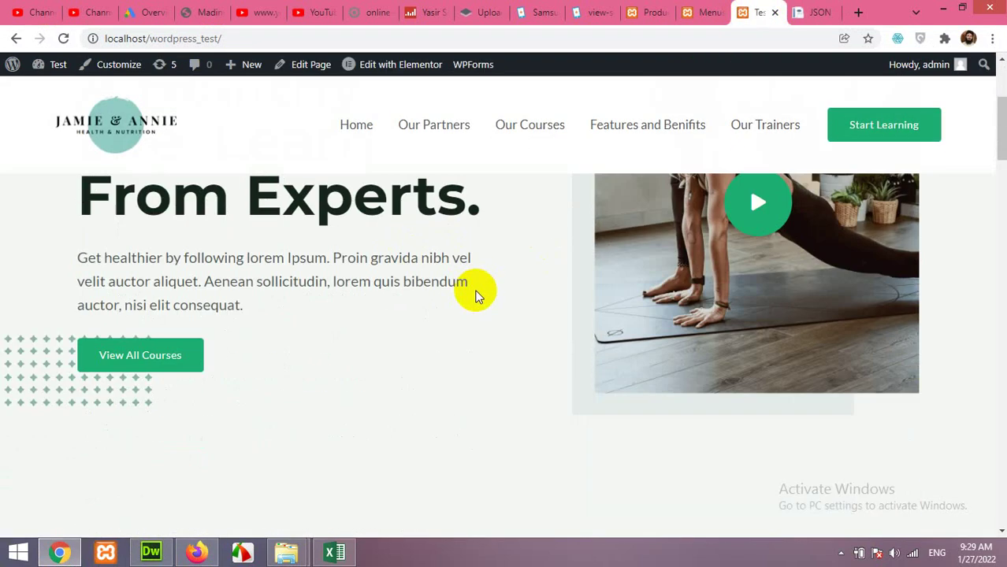
left_click(651, 10)
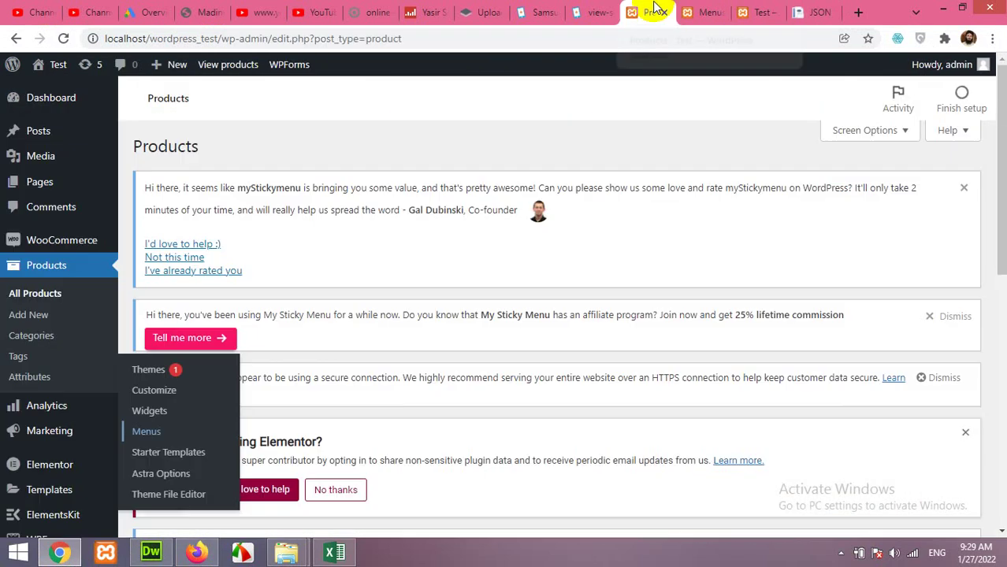
left_click(45, 269)
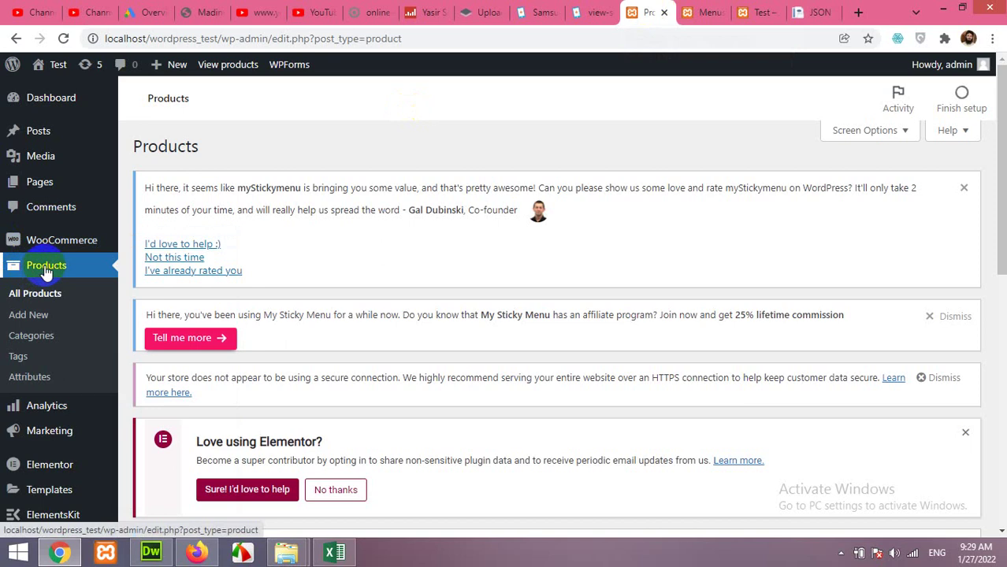
scroll(488, 292, "down", 10)
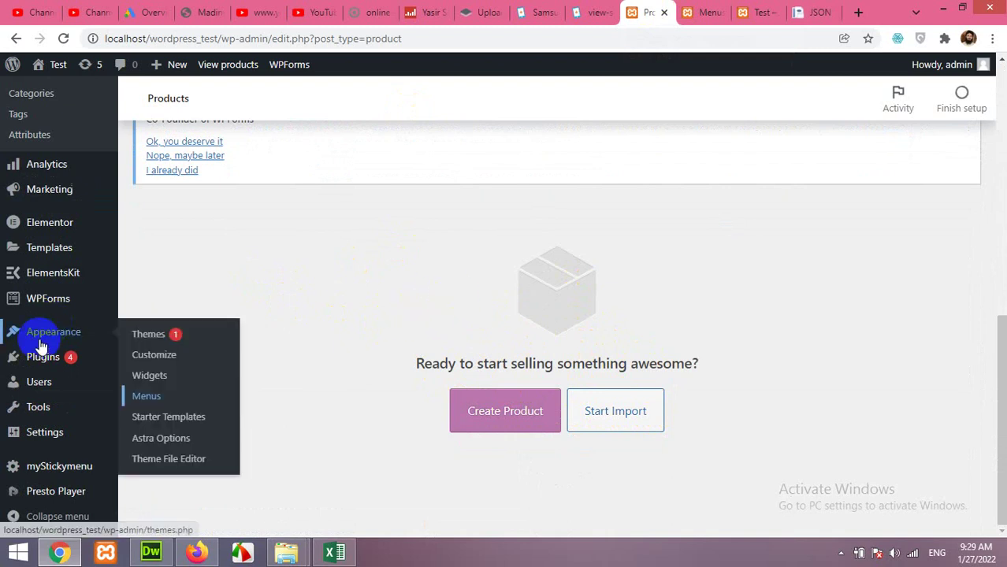
Go to the Plugins > Add New page in WordPress admin
mouse_move(41, 357)
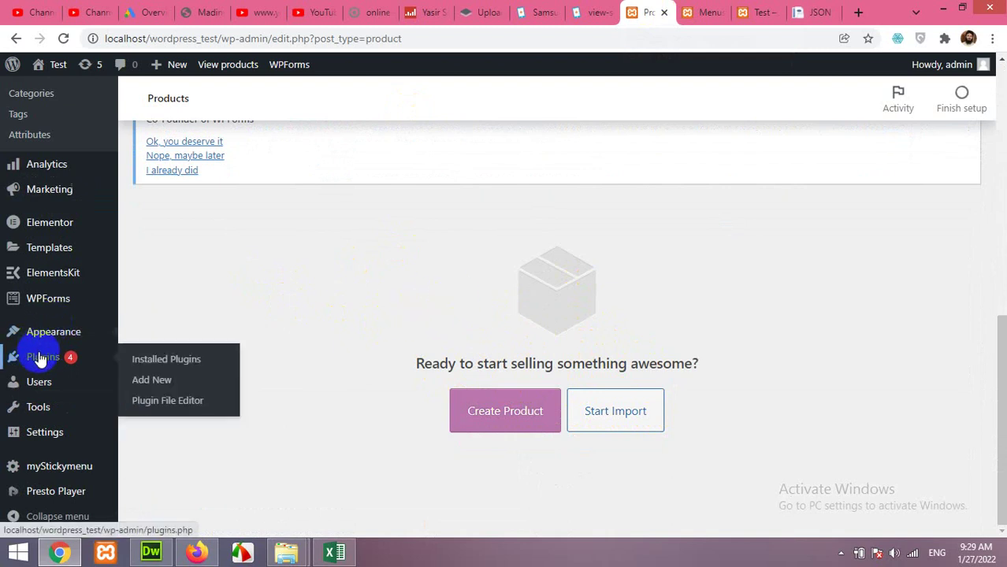
left_click(163, 383)
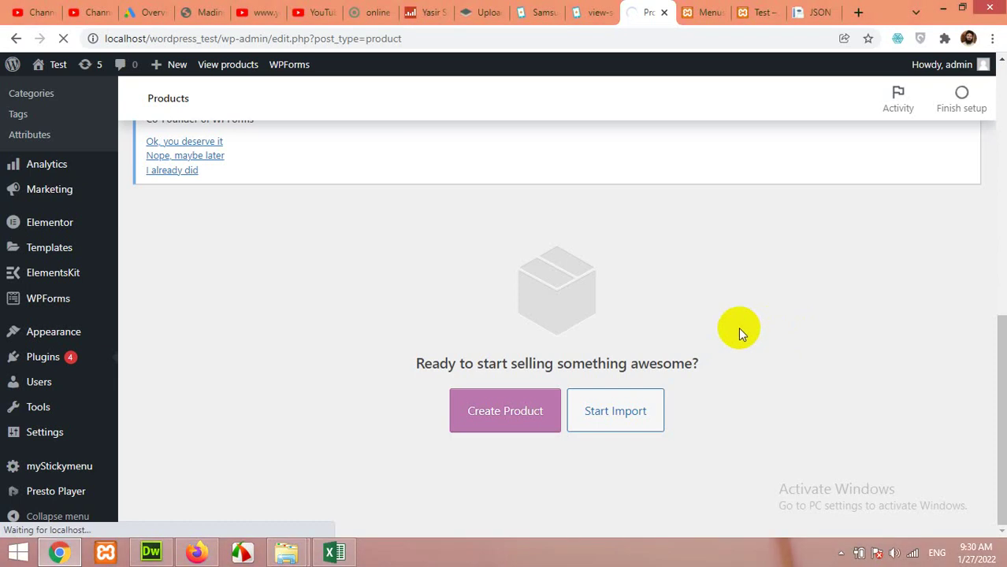
scroll(784, 323, "down", 4)
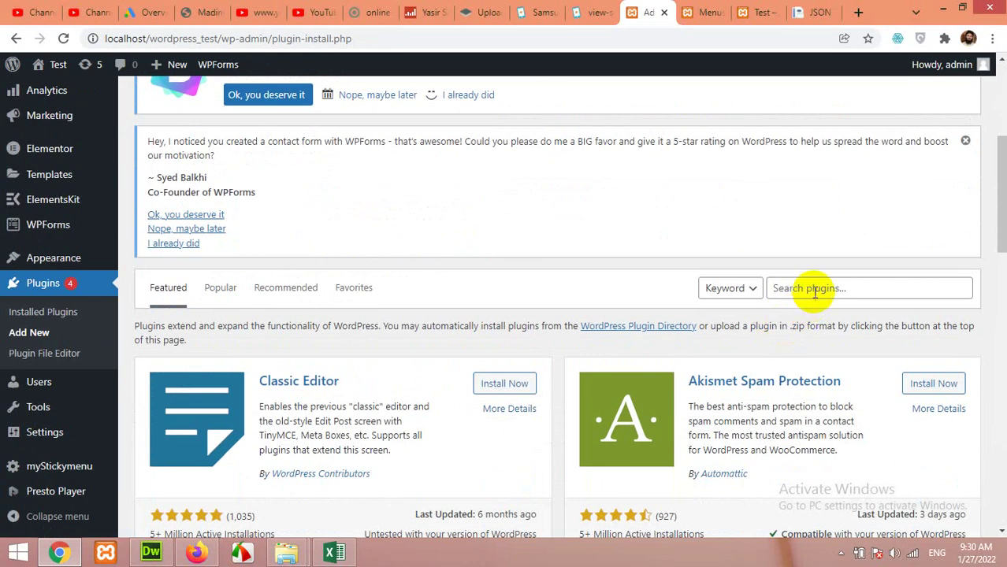
Search plugins for 'wp all import' and scroll to the WP All Import result
left_click(815, 291)
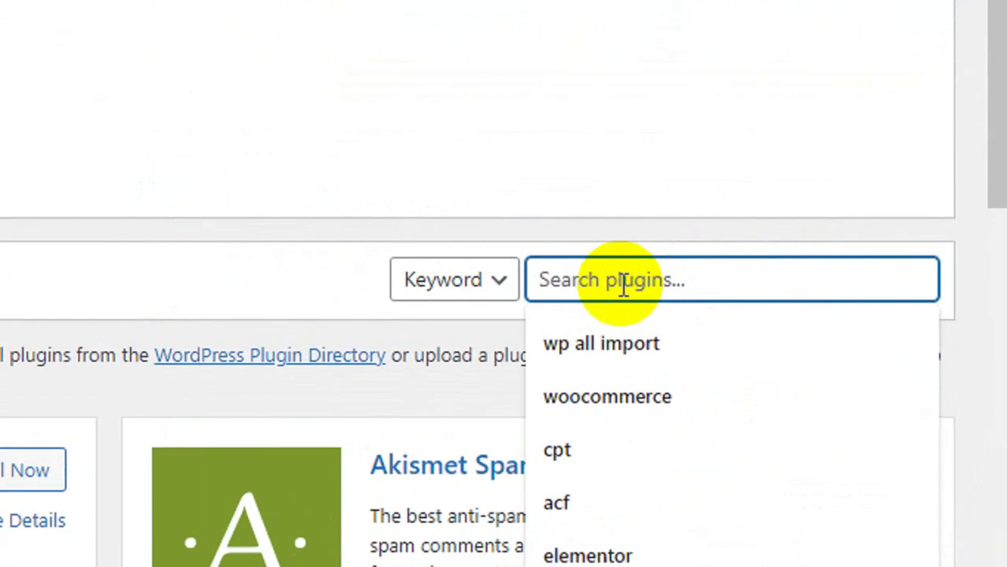
type("wp all imp")
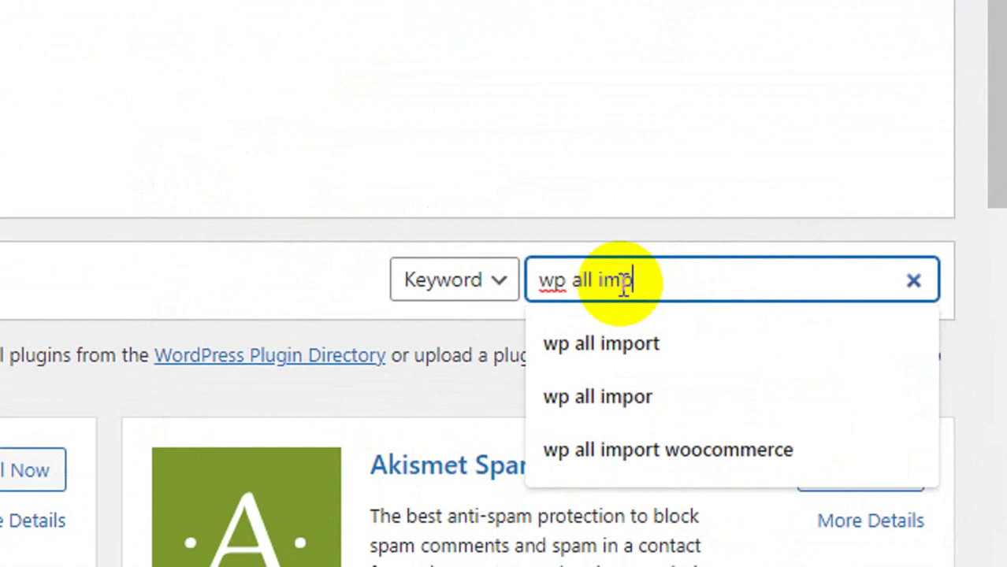
type("ort")
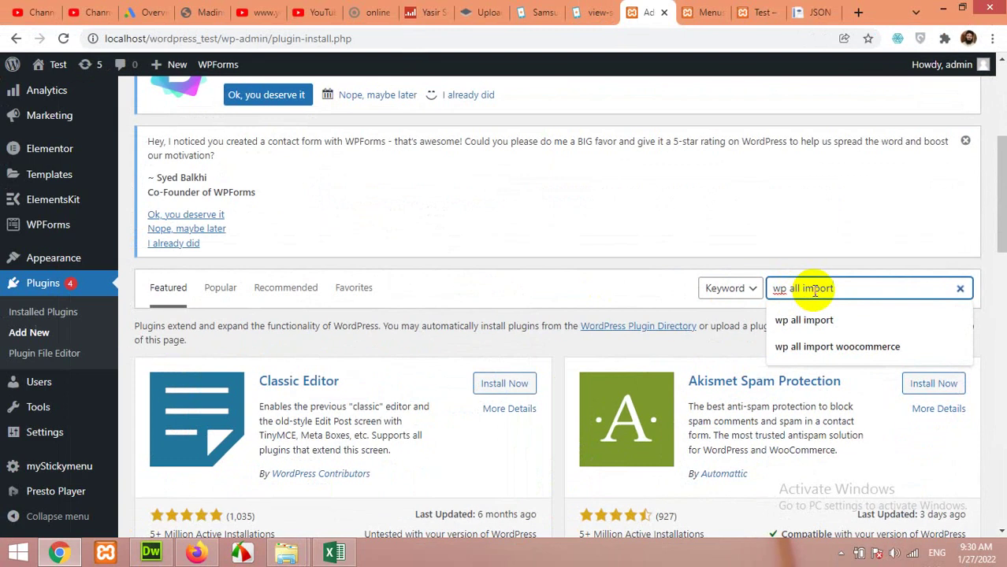
key("Return")
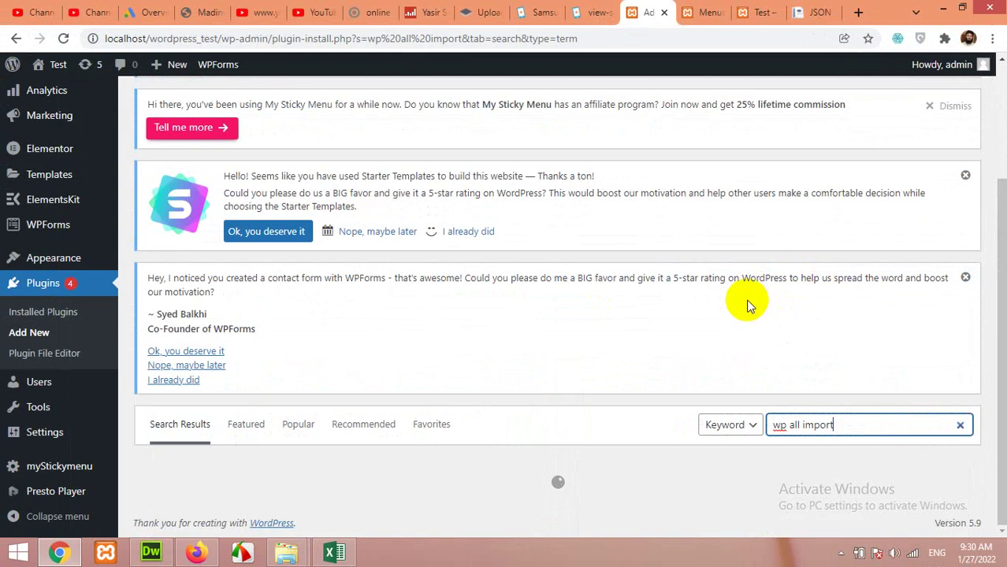
left_click(534, 321)
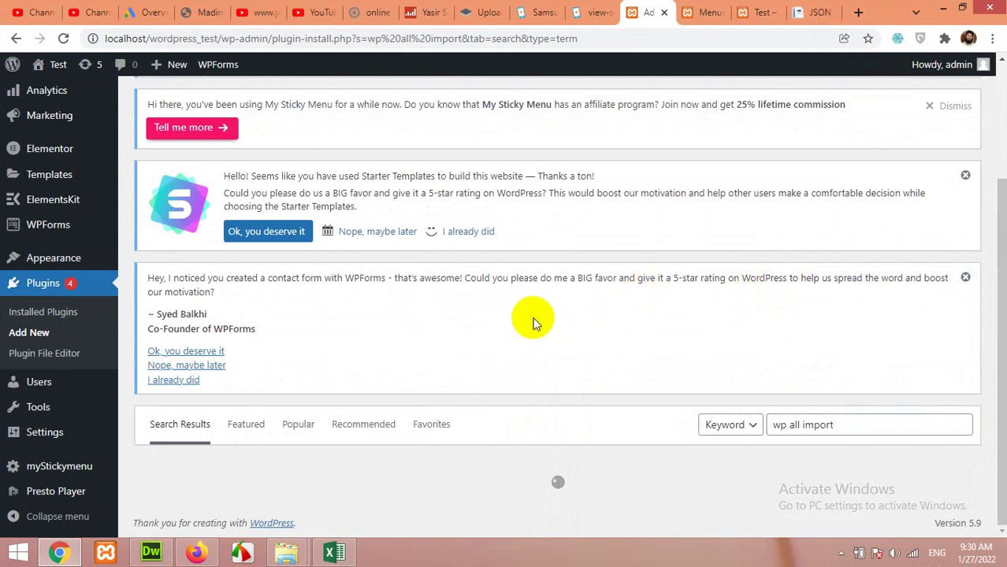
scroll(534, 320, "down", 2)
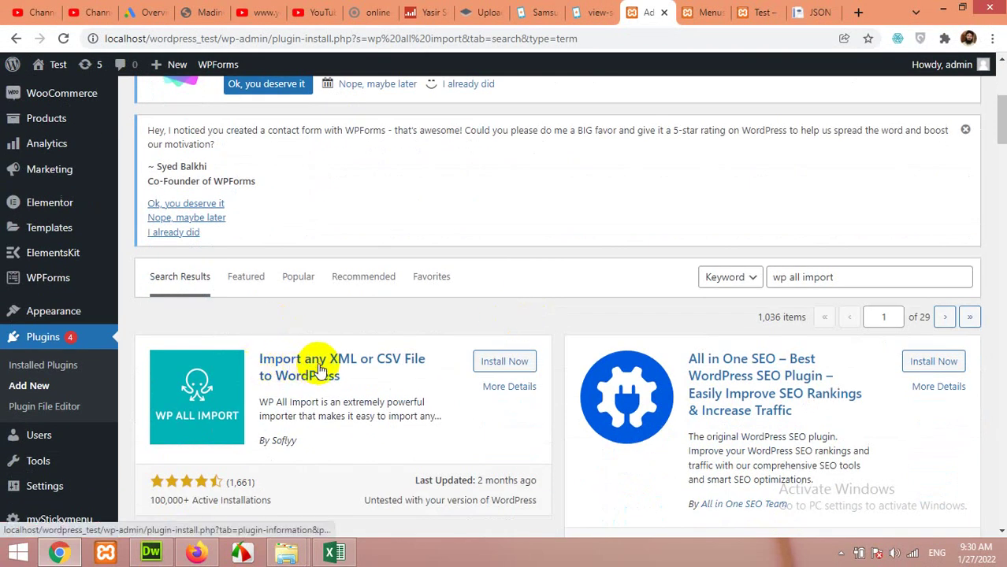
Install the WP All Import plugin from the plugin search results
left_click(517, 367)
scroll(572, 386, "down", 2)
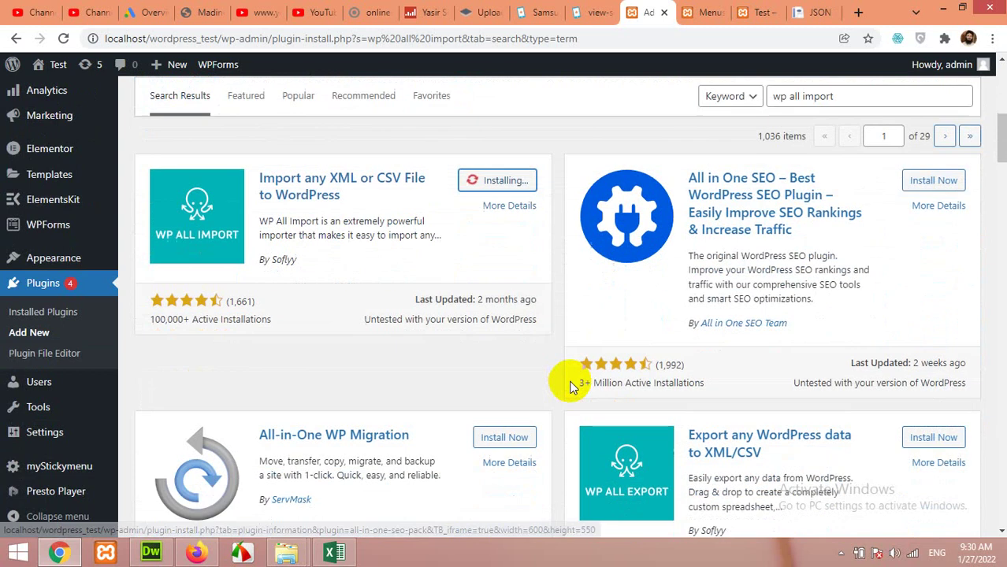
scroll(572, 386, "down", 2)
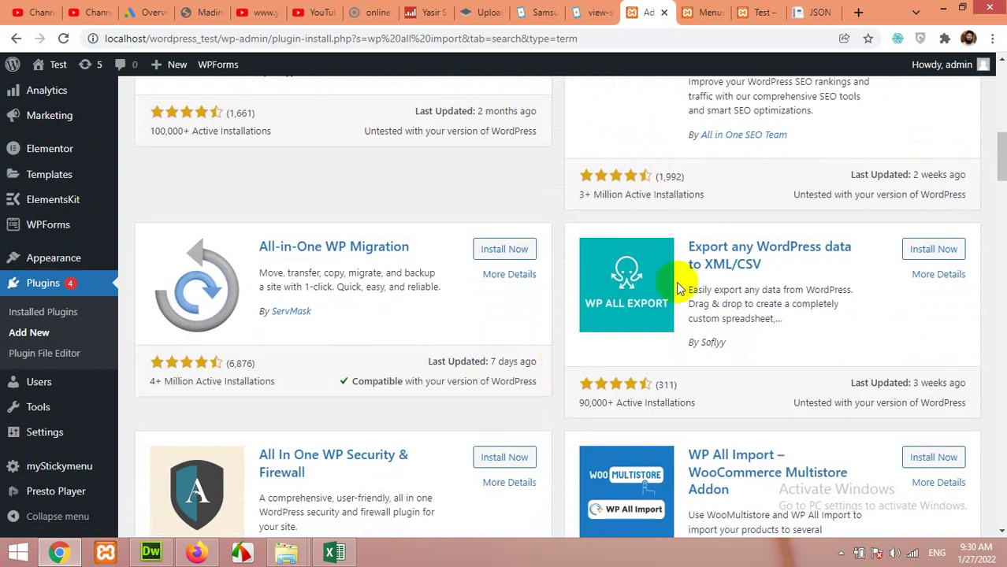
scroll(544, 327, "down", 3)
scroll(552, 334, "down", 6)
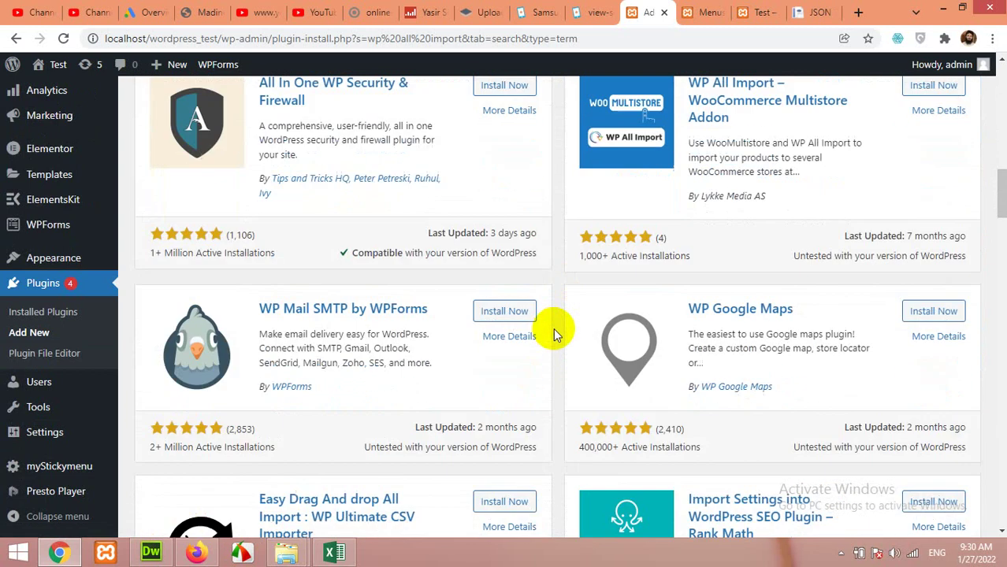
scroll(553, 331, "down", 8)
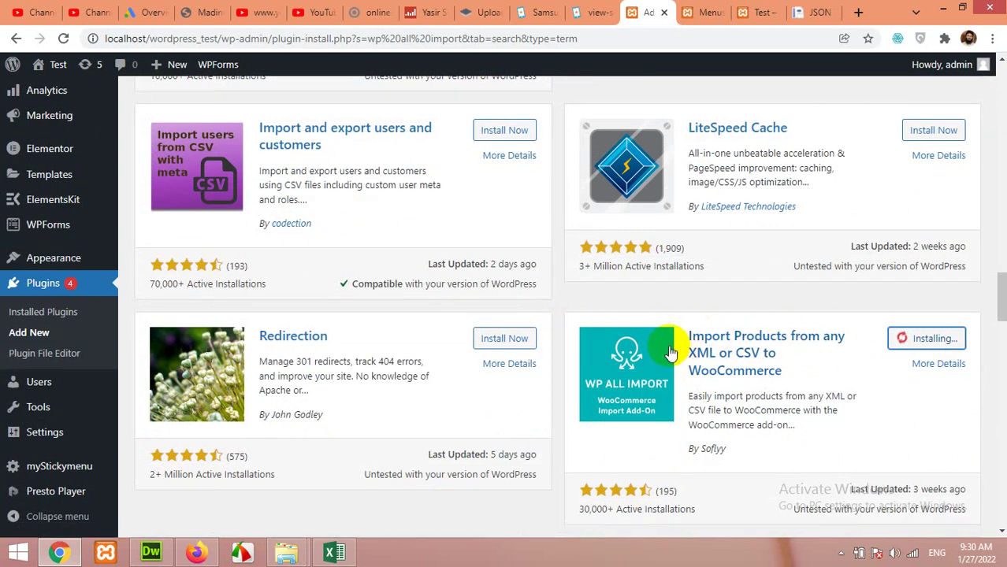
scroll(565, 339, "up", 5)
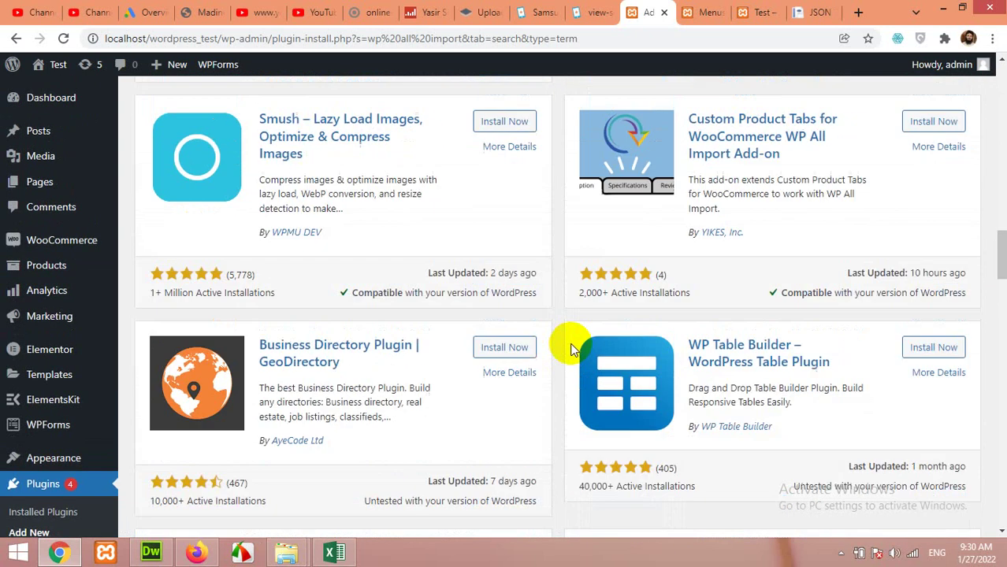
scroll(572, 349, "up", 10)
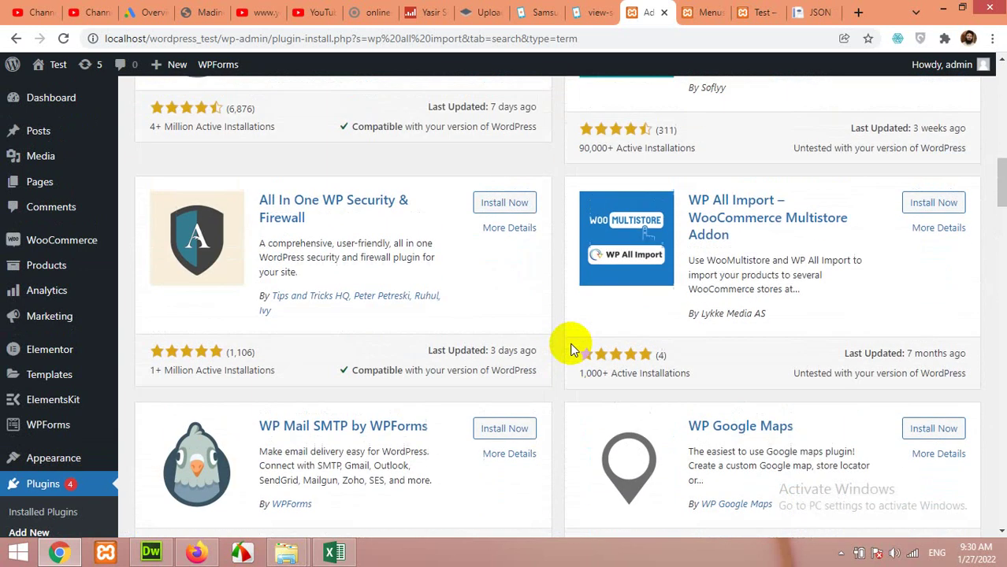
scroll(572, 350, "up", 10)
Open WP All Import's Activate link in a new tab and switch to that tab
right_click(514, 292)
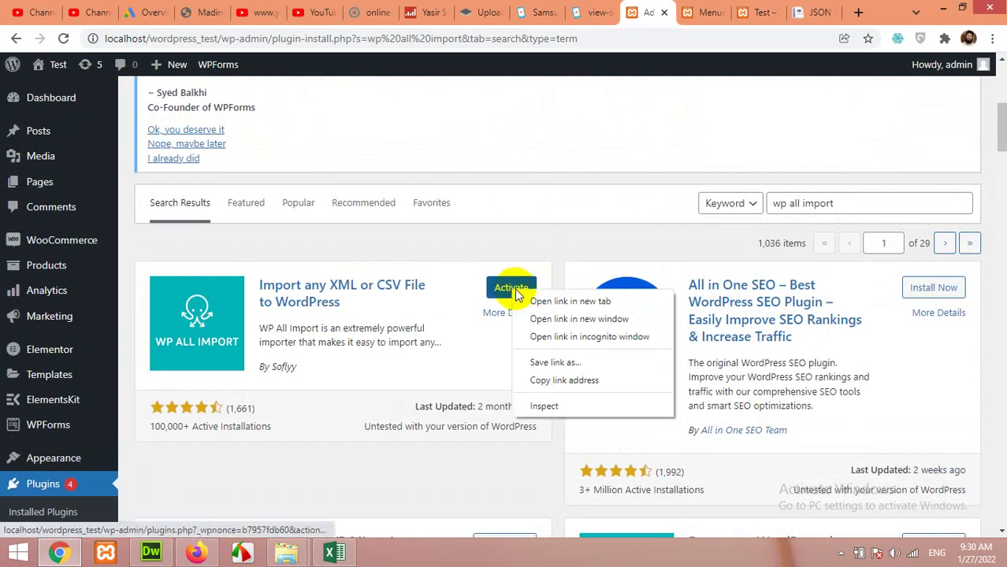
left_click(527, 299)
scroll(595, 339, "down", 10)
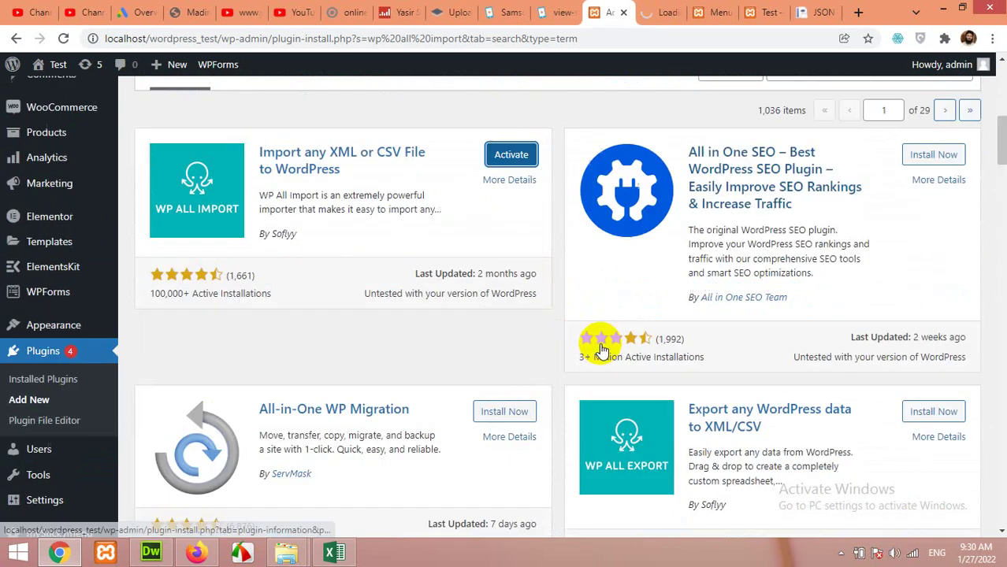
scroll(595, 347, "up", 5)
scroll(595, 345, "up", 2)
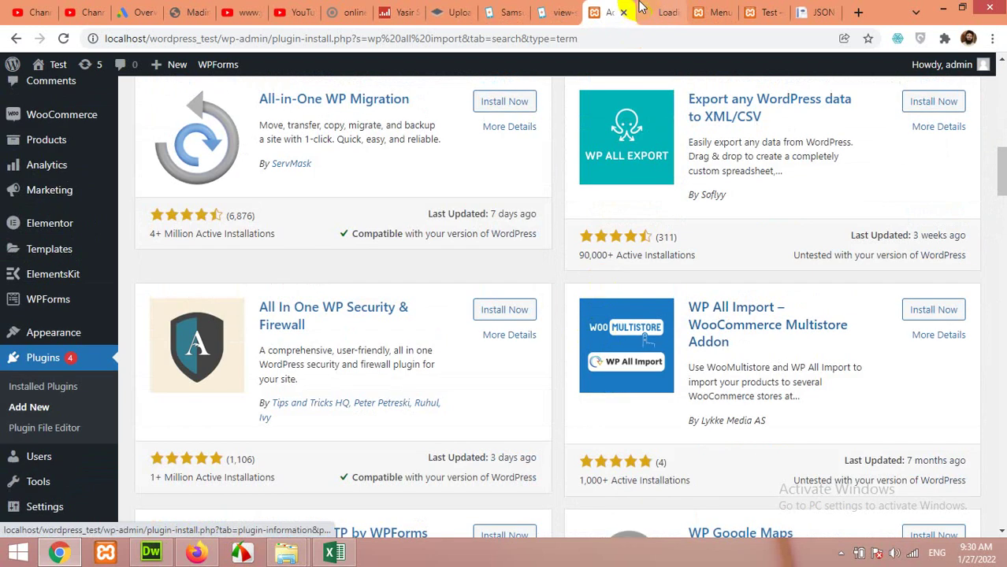
key("ctrl+Tab")
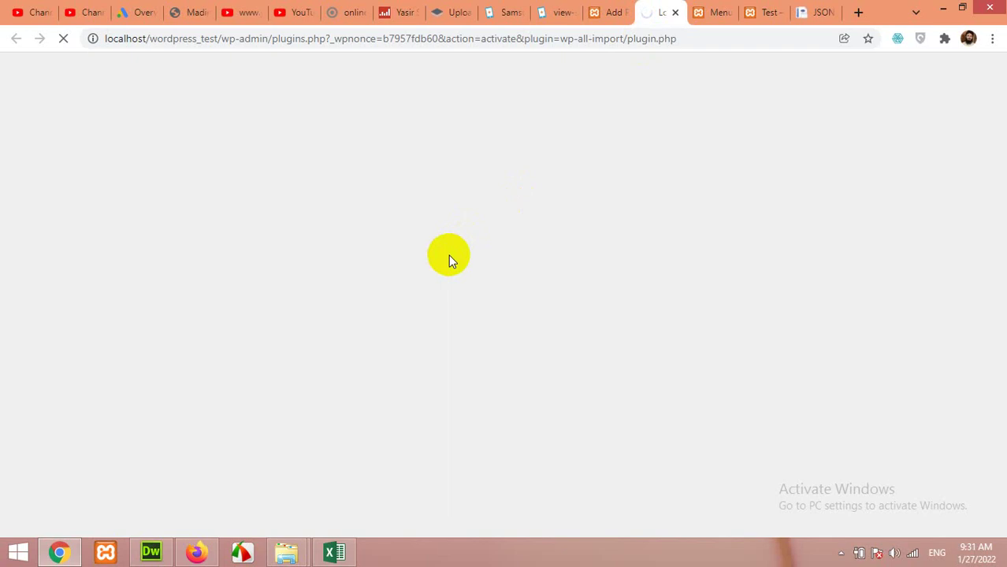
Activate the WP All Import - WooCommerce Add-On plugin
scroll(500, 288, "down", 4)
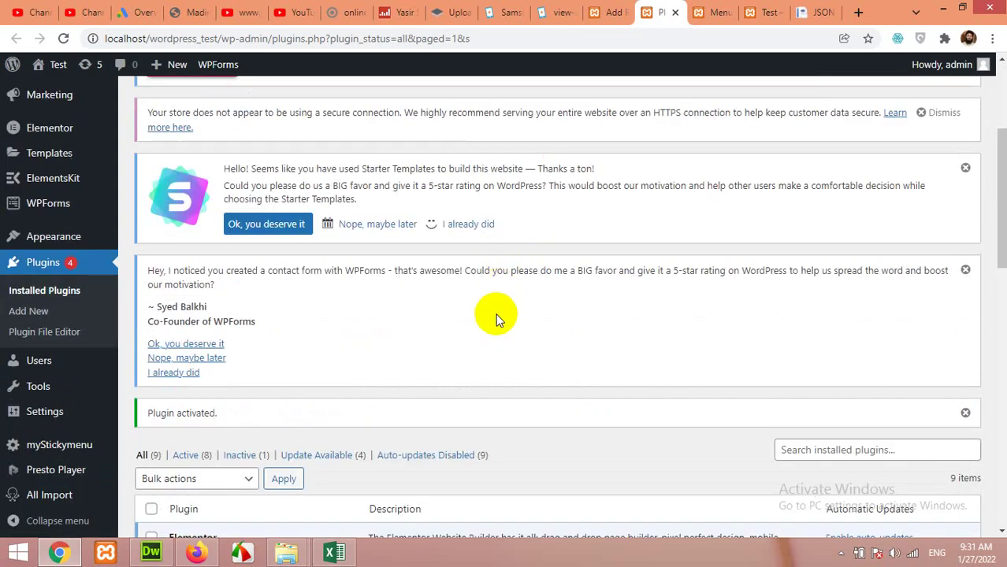
scroll(495, 314, "down", 9)
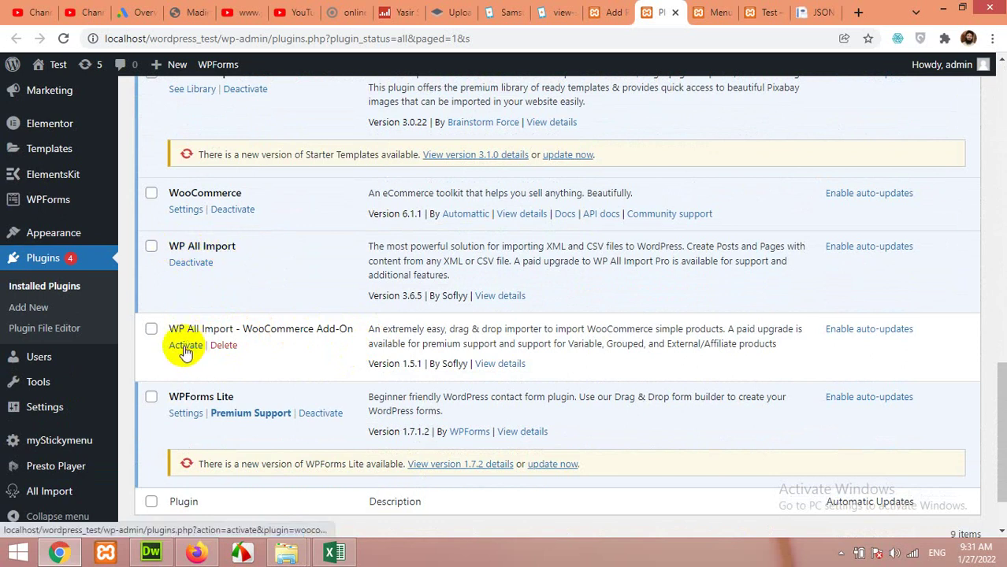
scroll(250, 355, "up", 1)
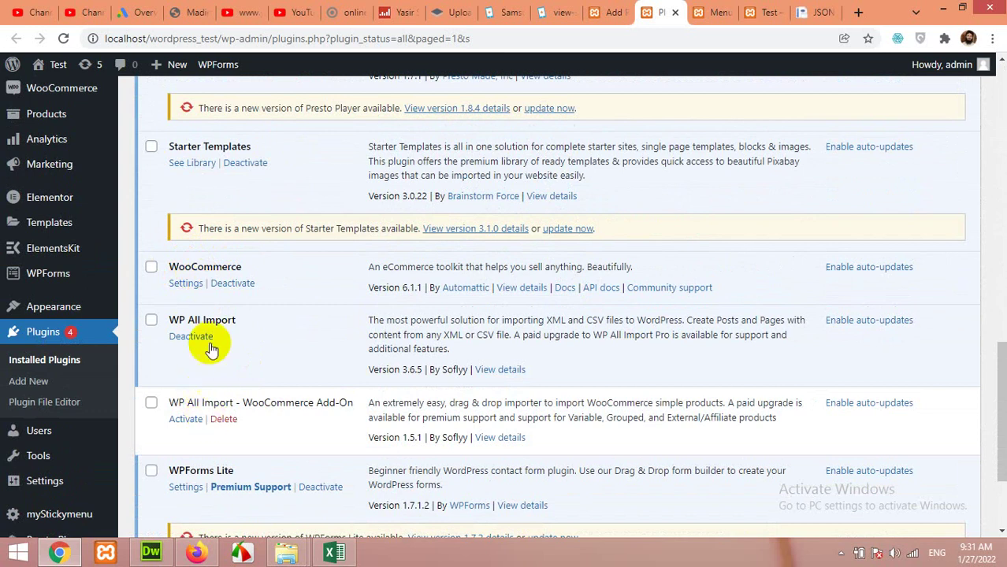
left_click(185, 421)
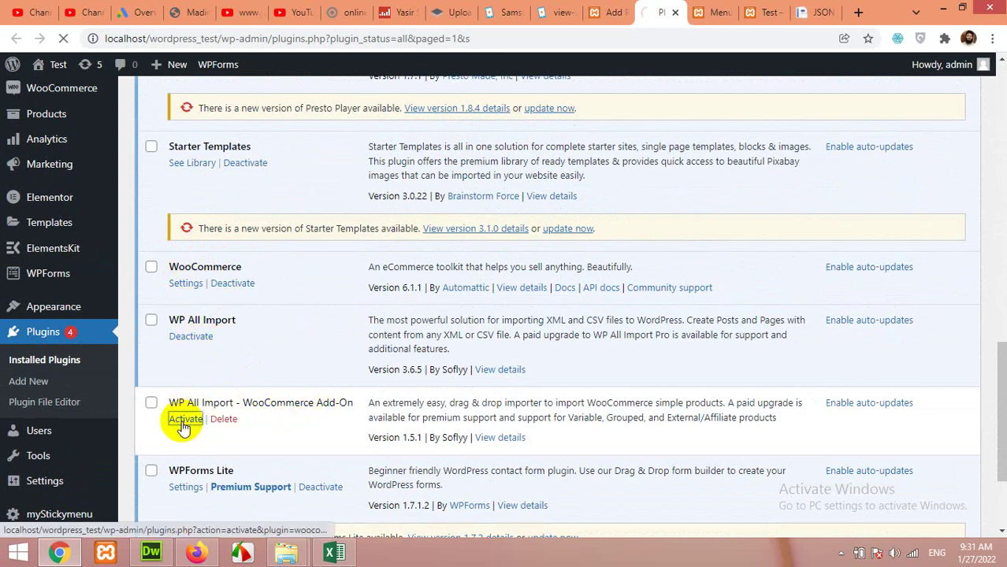
Start a new All Import, then bring the convertcsv.csv spreadsheet forward in Excel
scroll(158, 375, "down", 3)
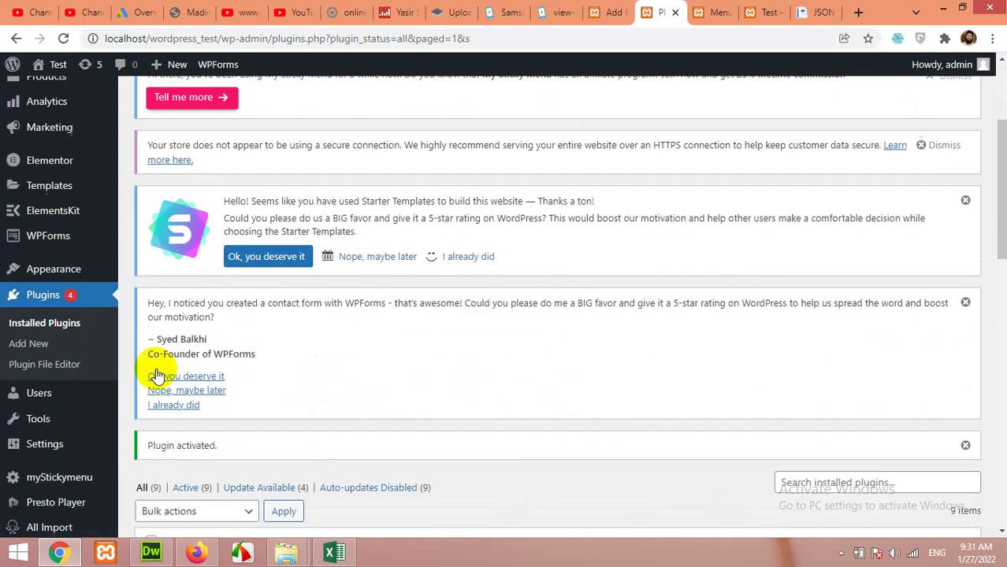
scroll(124, 366, "down", 2)
mouse_move(35, 504)
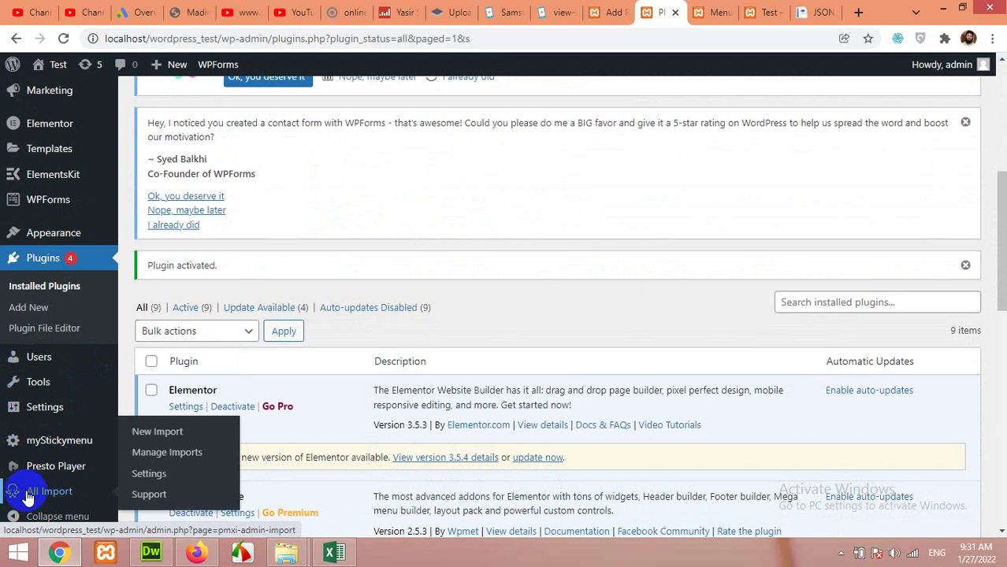
left_click(152, 435)
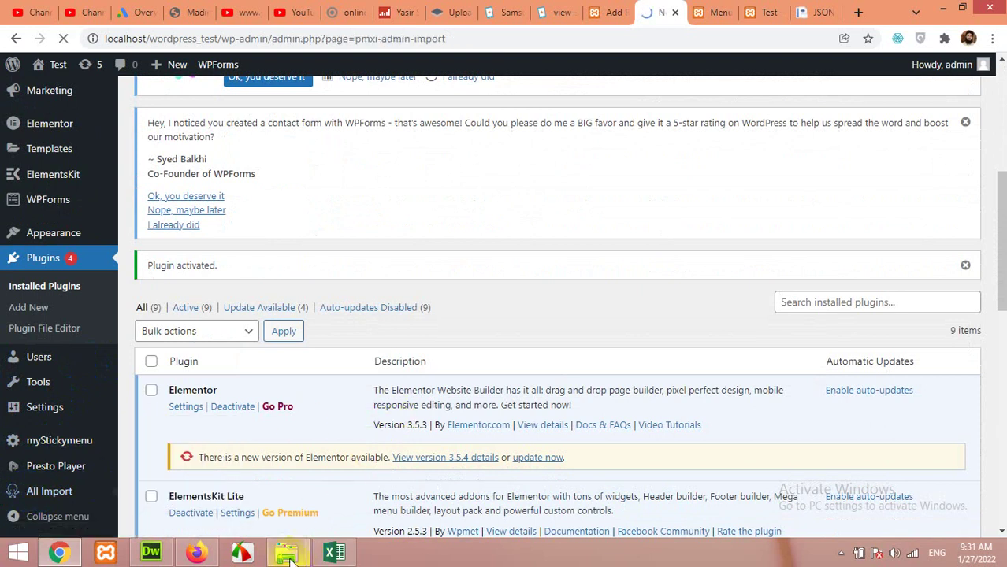
left_click(334, 553)
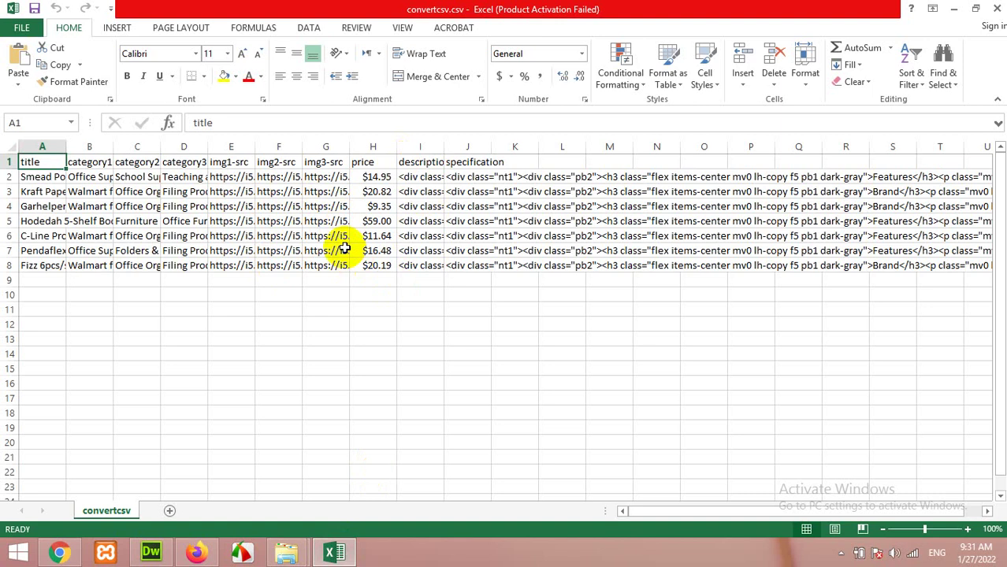
Save convertcsv.csv to the Desktop, keeping the CSV (Comma delimited) format
left_click(10, 27)
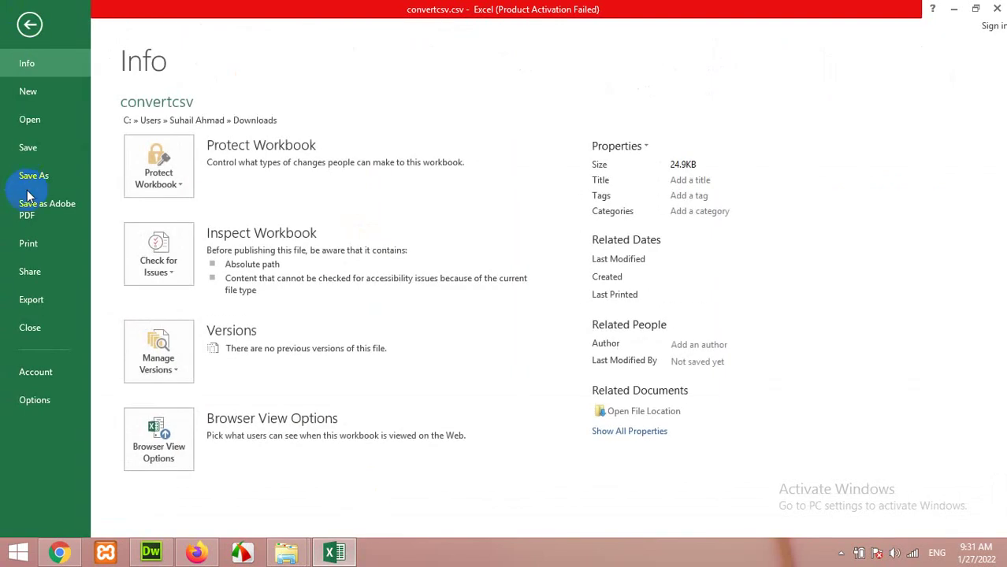
left_click(32, 176)
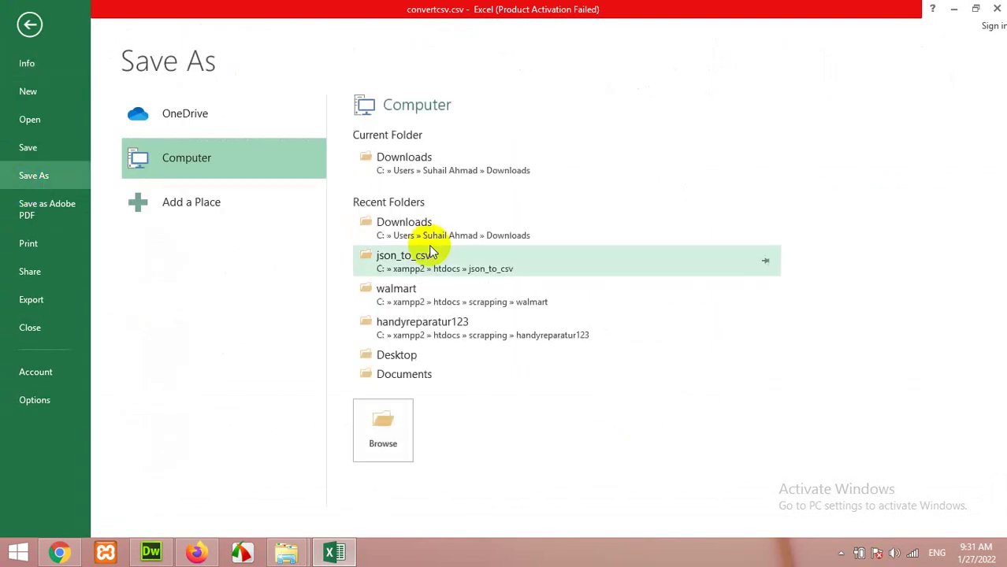
left_click(401, 355)
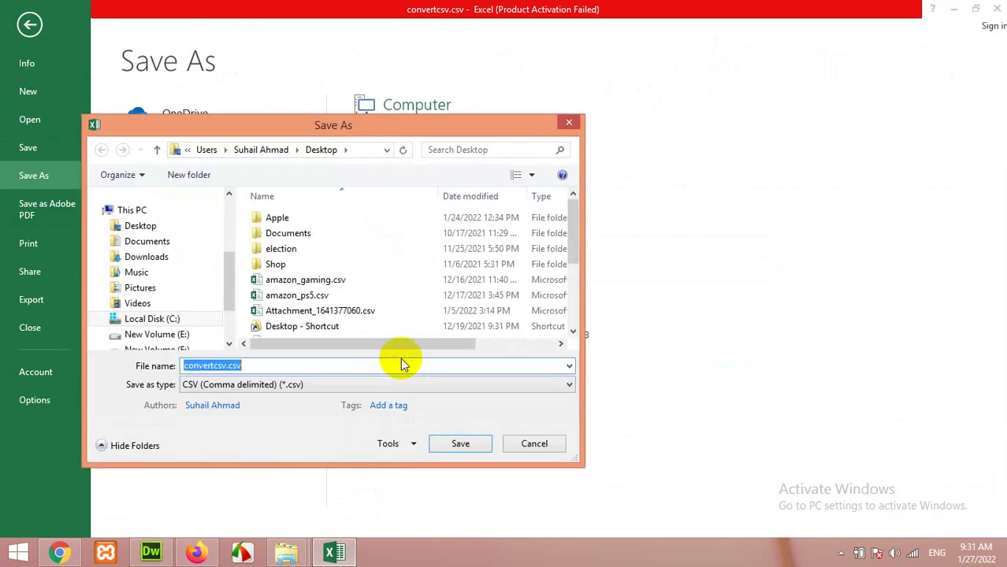
left_click(450, 444)
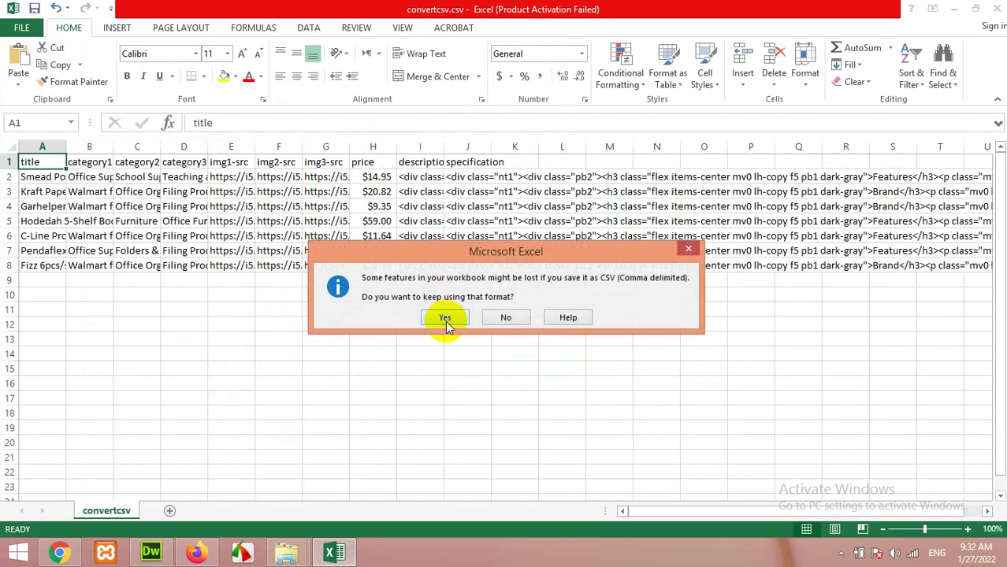
left_click(445, 321)
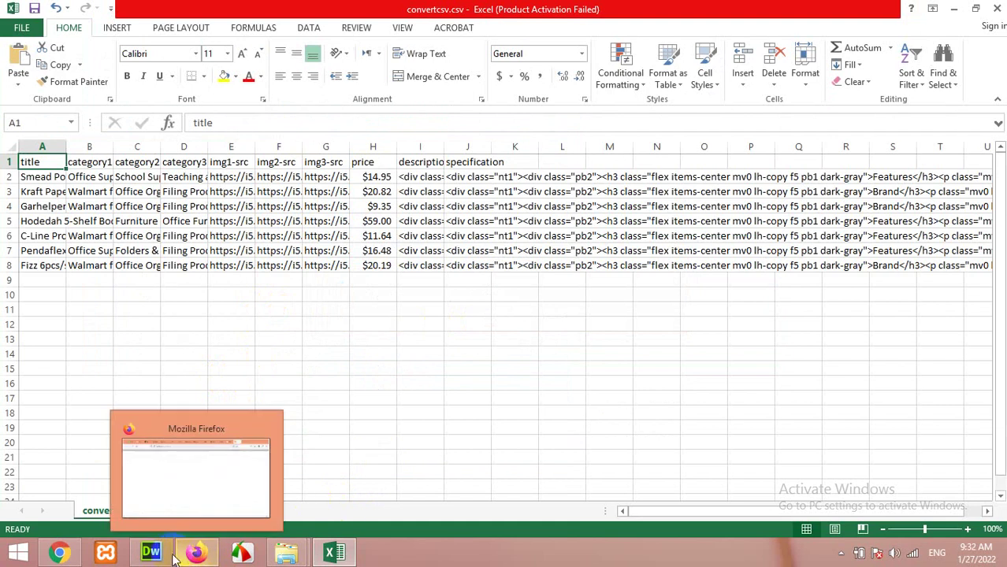
Back in Chrome, upload convertcsv.csv from the Desktop as the new import's file
left_click(187, 558)
left_click(46, 557)
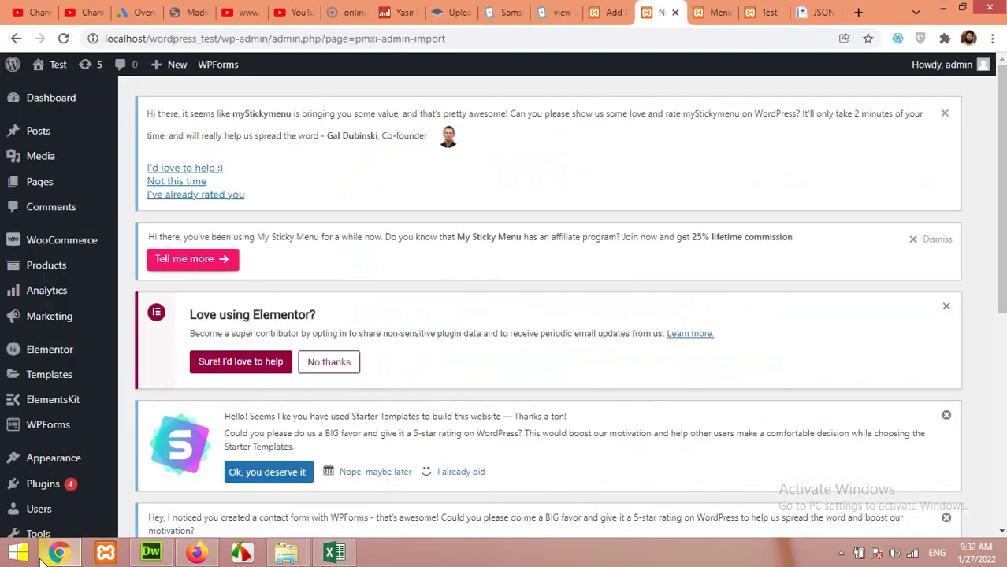
scroll(419, 373, "down", 5)
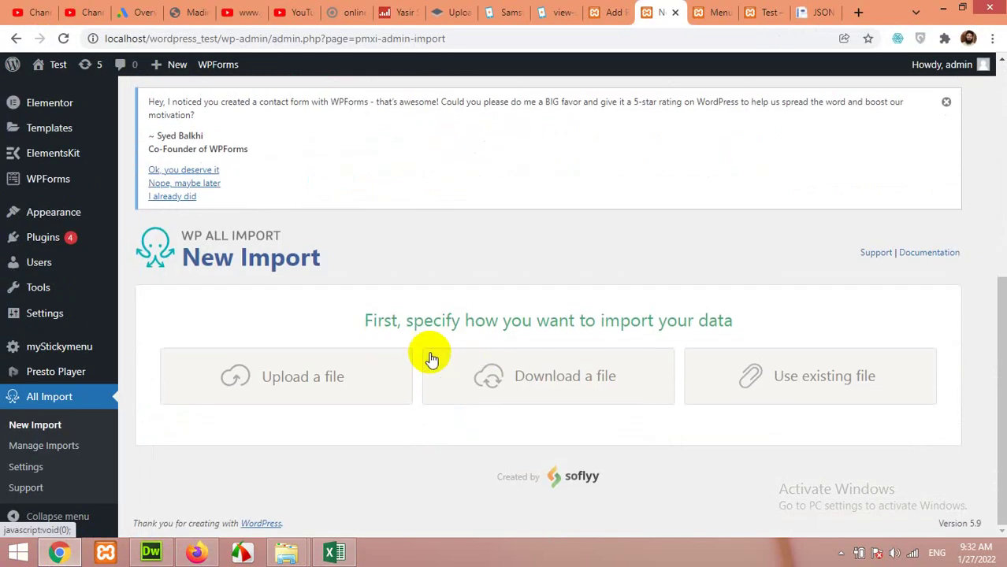
left_click(286, 382)
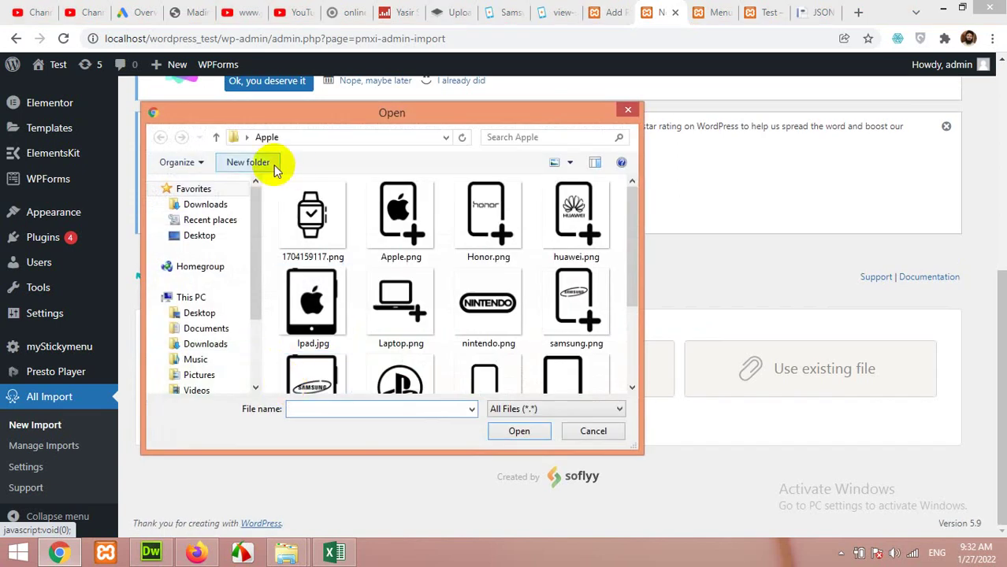
left_click(199, 234)
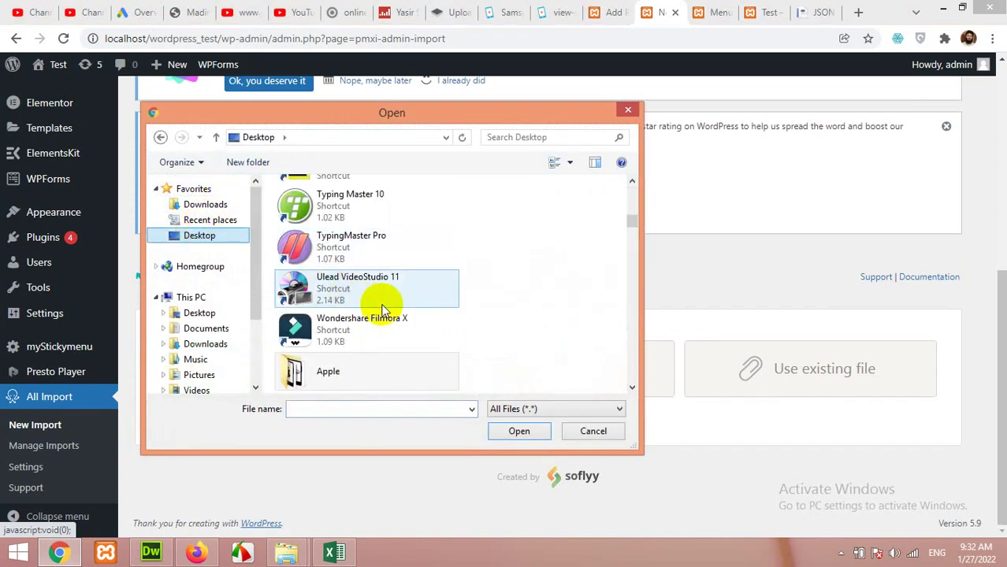
left_click(384, 306)
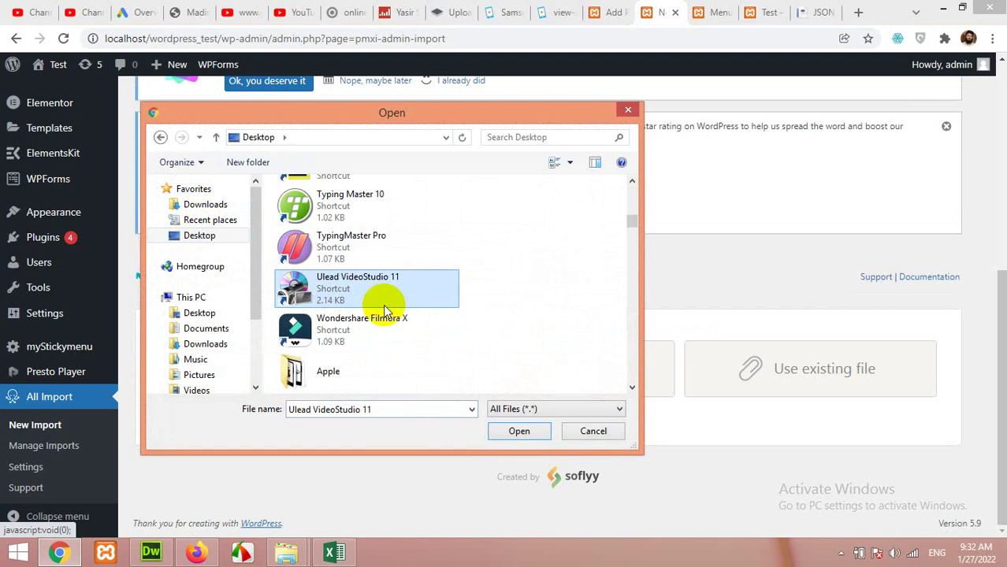
key("c")
key("o")
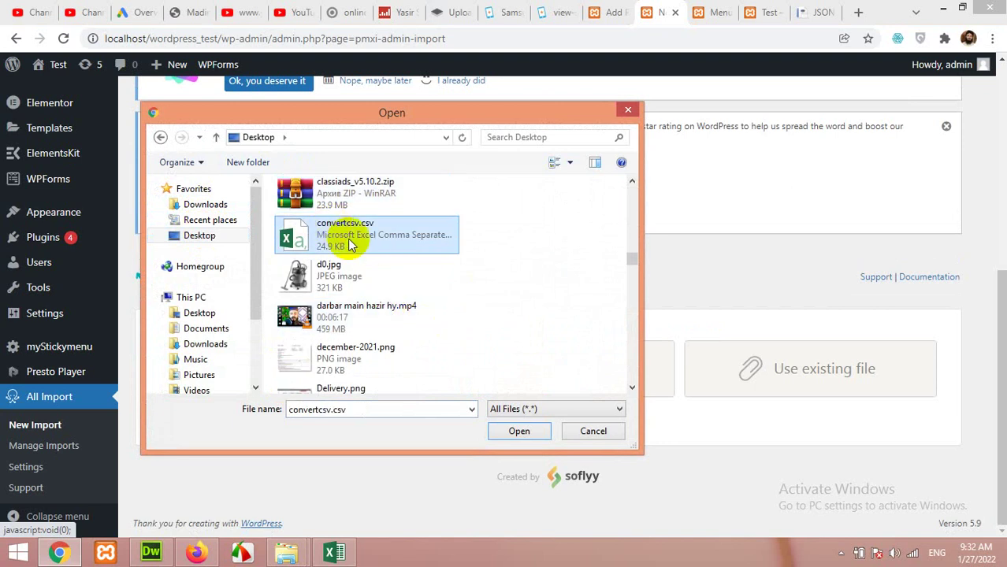
double_click(297, 236)
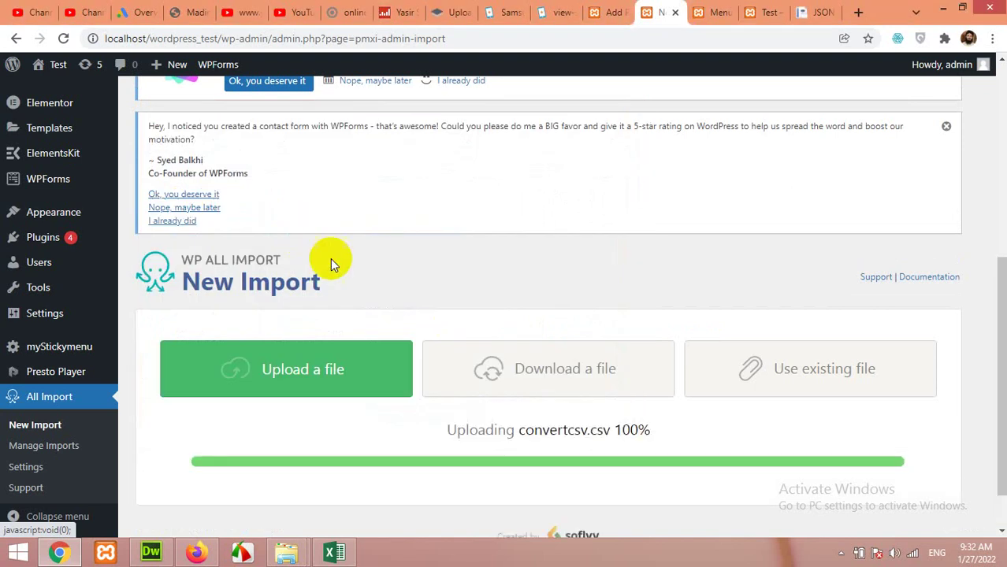
Choose WooCommerce Products under Create new and continue to Step 2
scroll(453, 268, "down", 1)
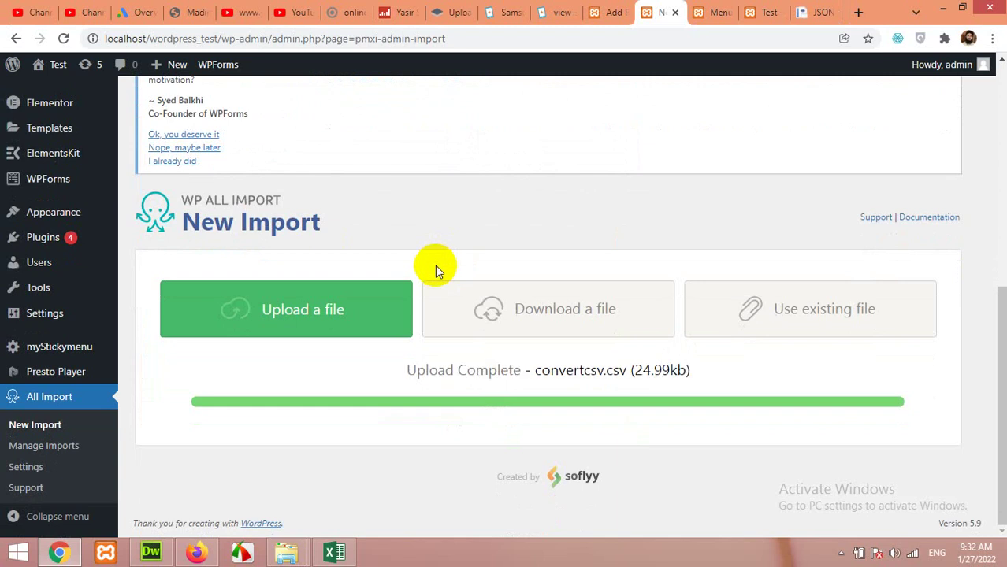
scroll(469, 280, "down", 4)
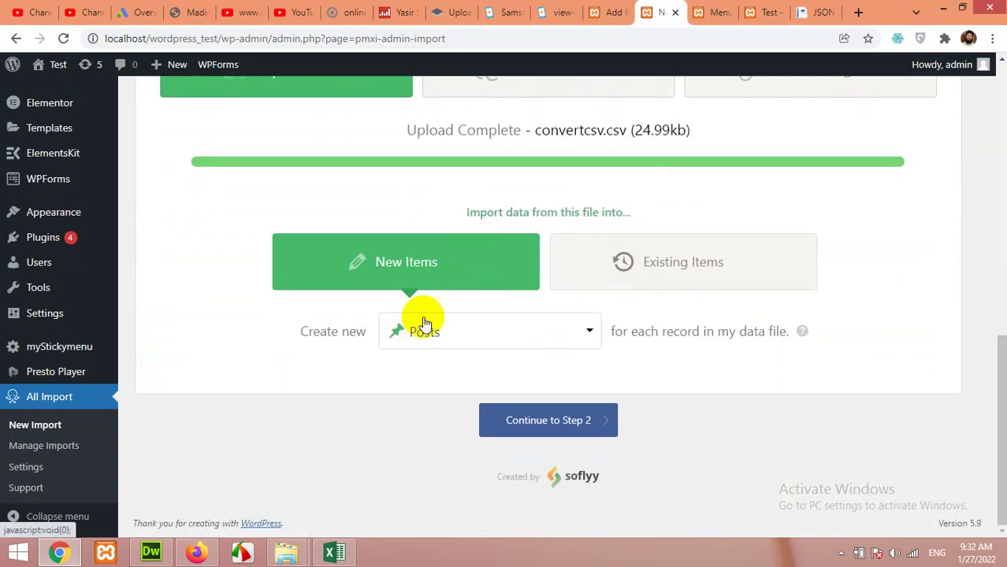
left_click(463, 336)
scroll(461, 335, "down", 3)
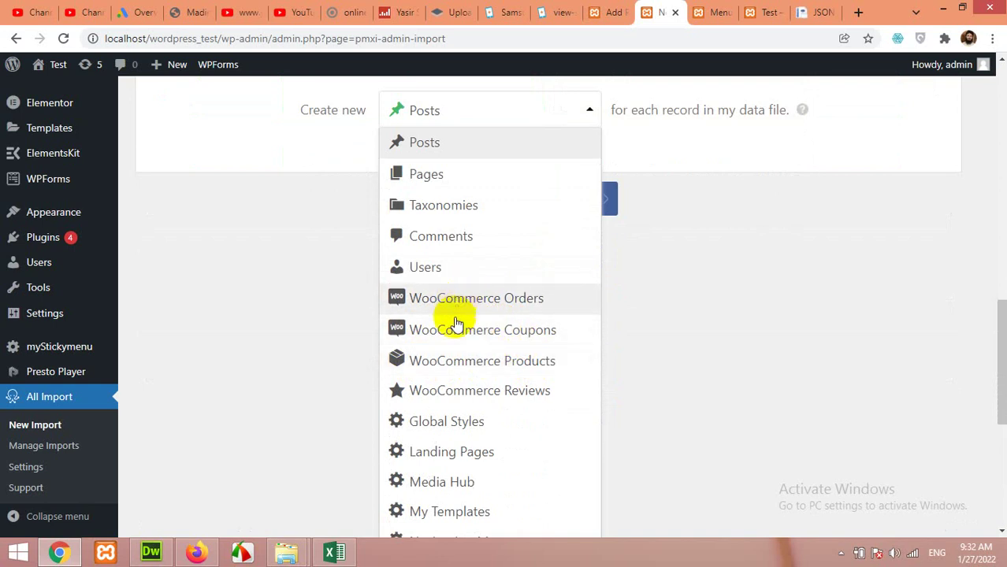
left_click(449, 362)
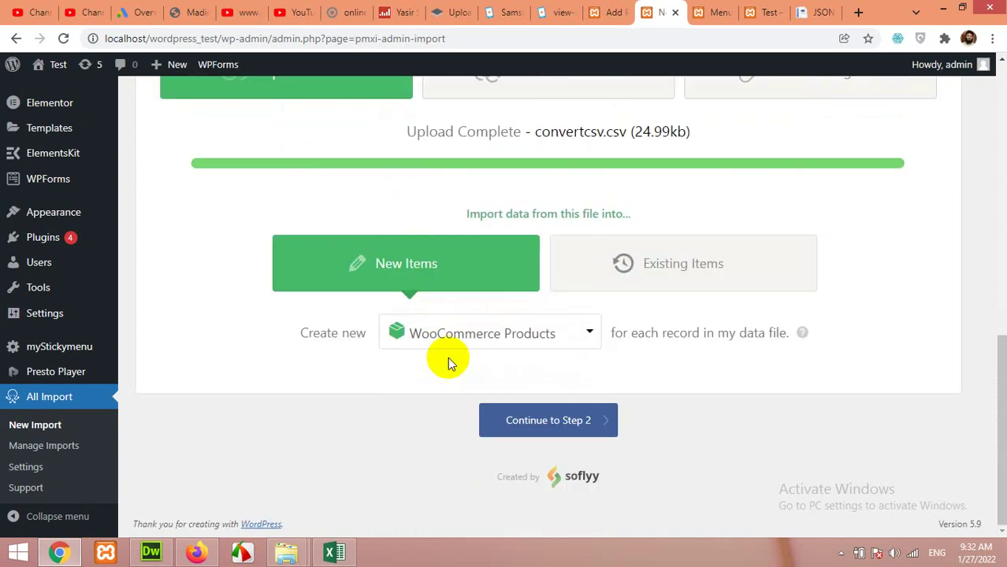
left_click(532, 424)
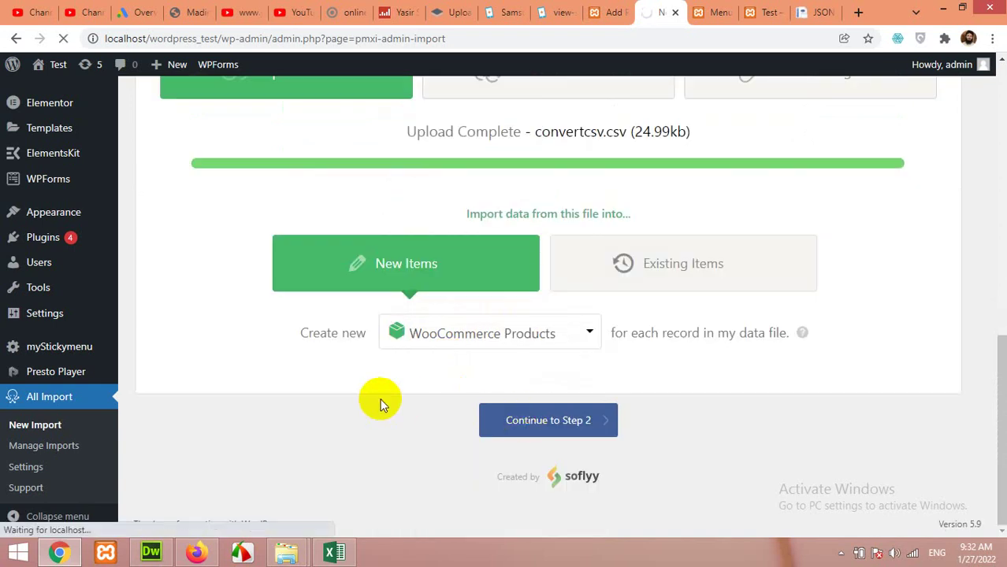
Review the 7 rows and their fields from convertcsv.csv, then continue to Step 3
scroll(483, 326, "down", 10)
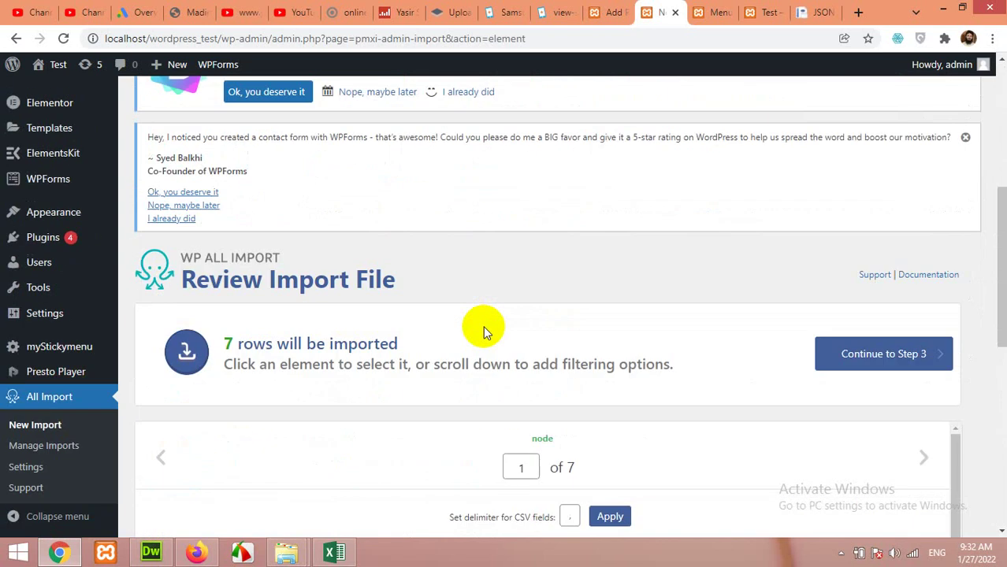
scroll(496, 335, "down", 3)
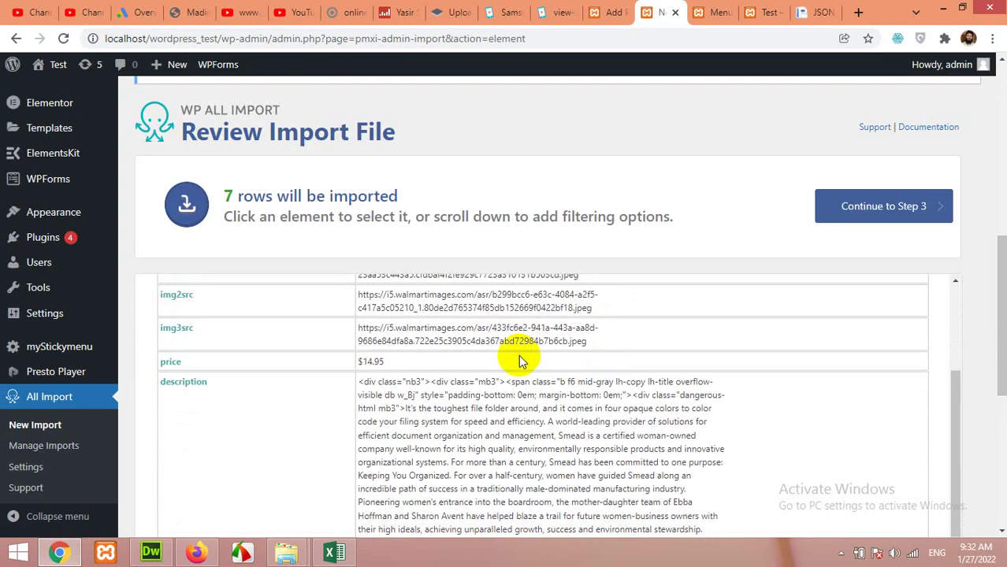
scroll(517, 359, "up", 2)
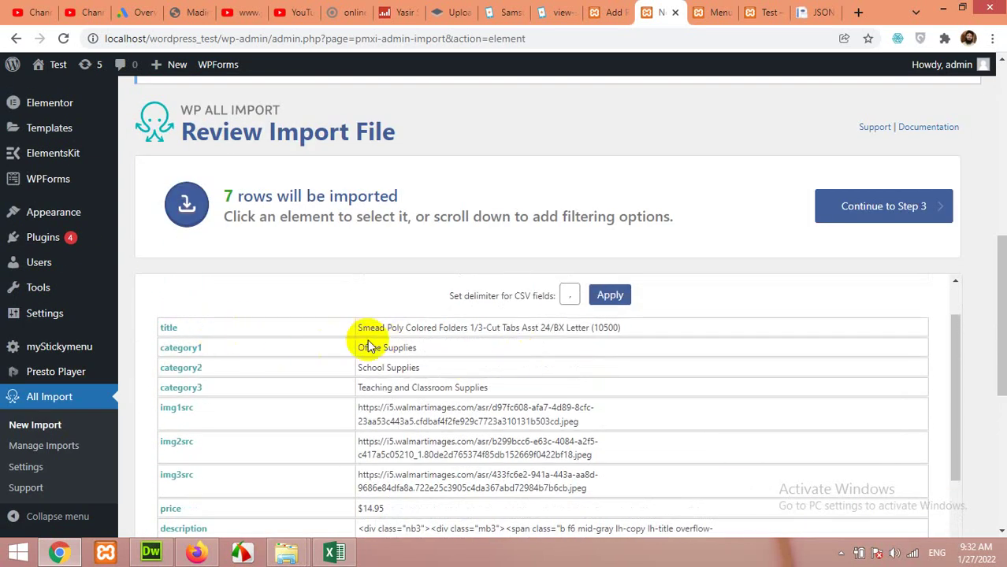
scroll(376, 346, "down", 2)
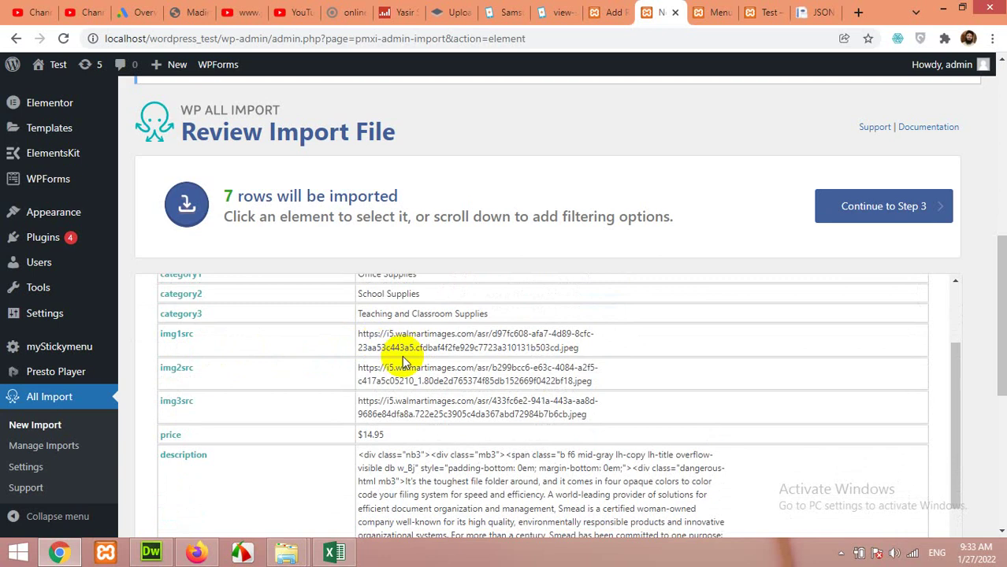
scroll(374, 351, "up", 2)
scroll(367, 382, "down", 2)
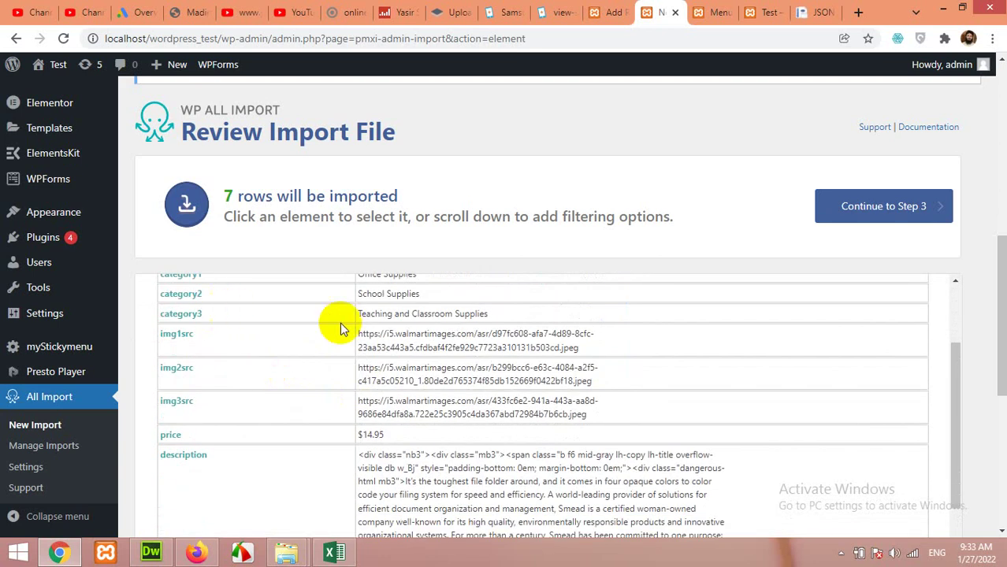
scroll(258, 450, "down", 5)
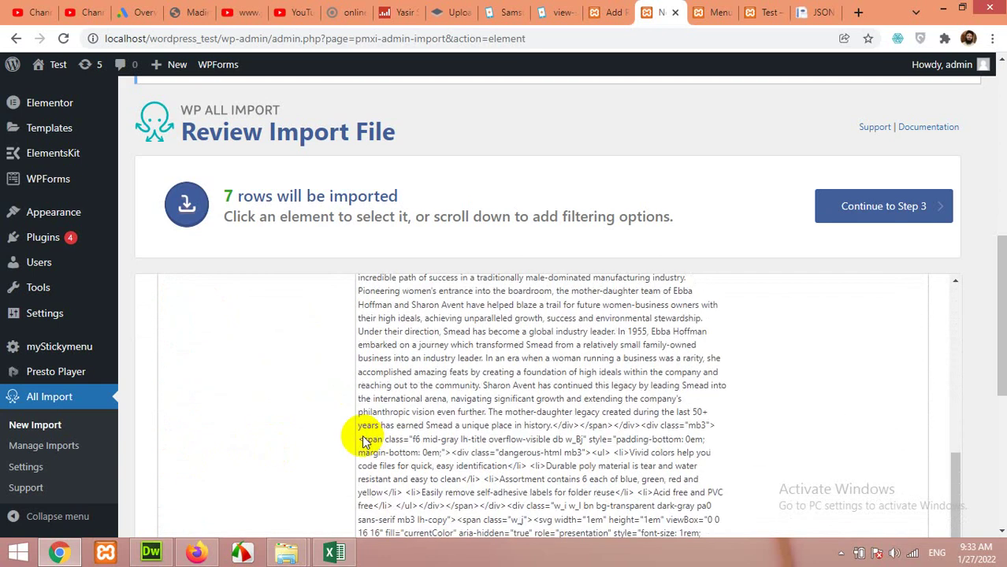
scroll(364, 442, "down", 4)
left_click(884, 213)
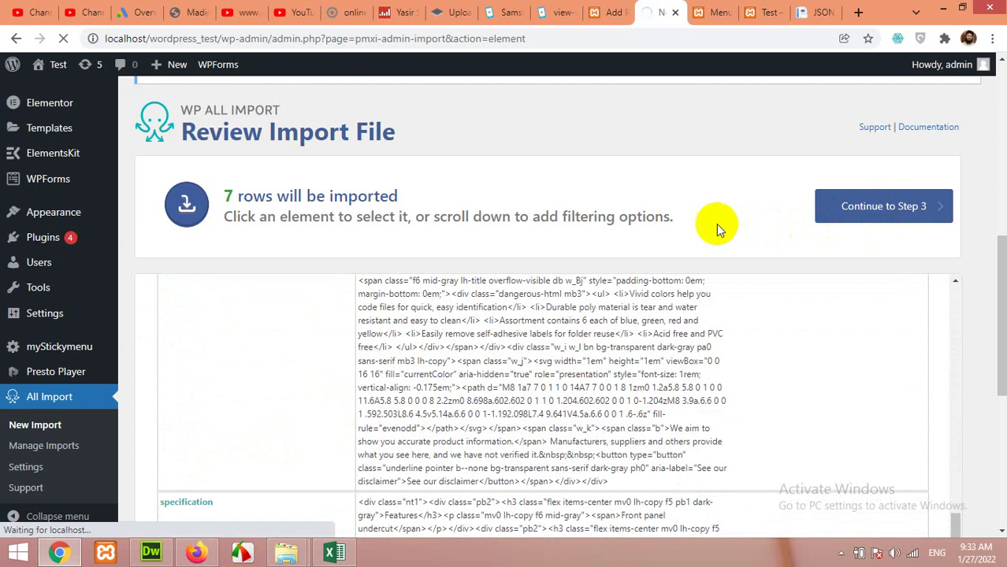
Map the CSV title column to the product Title field
scroll(716, 236, "down", 5)
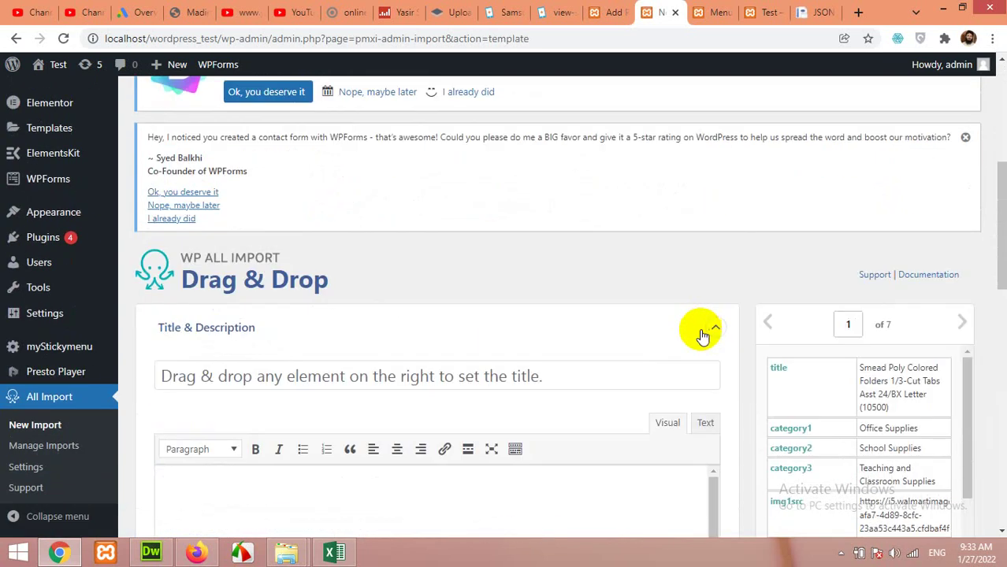
scroll(703, 337, "down", 3)
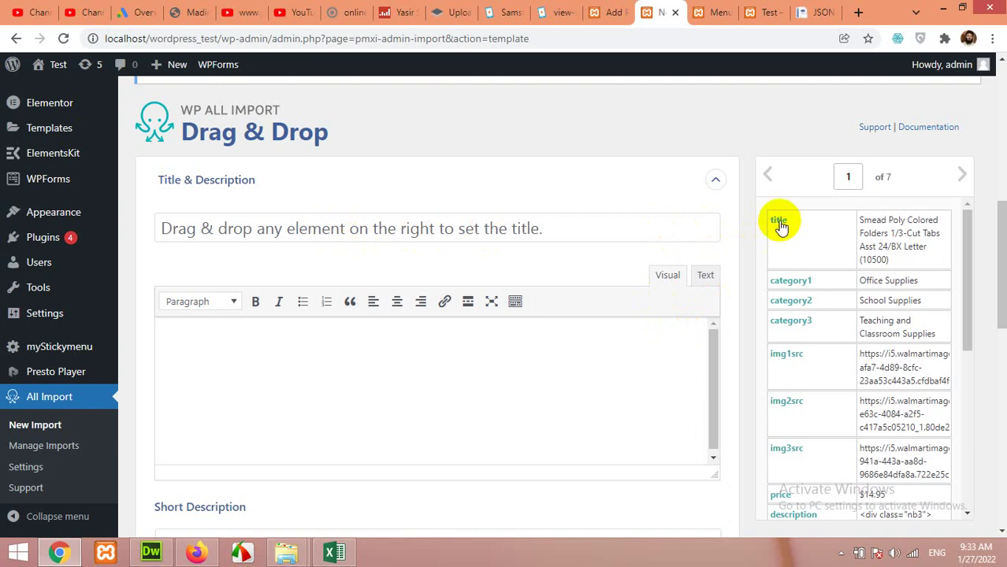
scroll(804, 331, "down", 3)
scroll(699, 319, "up", 2)
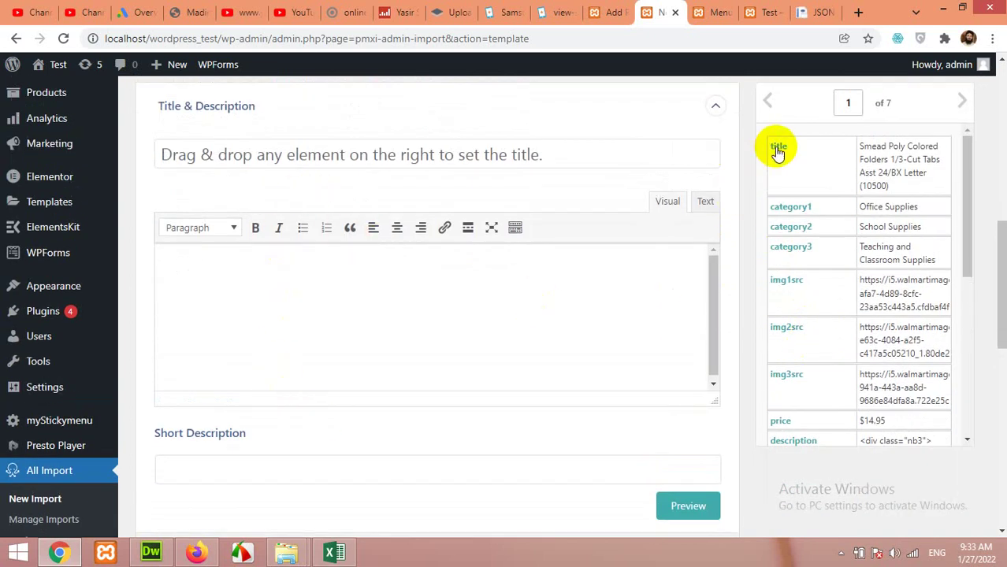
left_click_drag(779, 151, 268, 152)
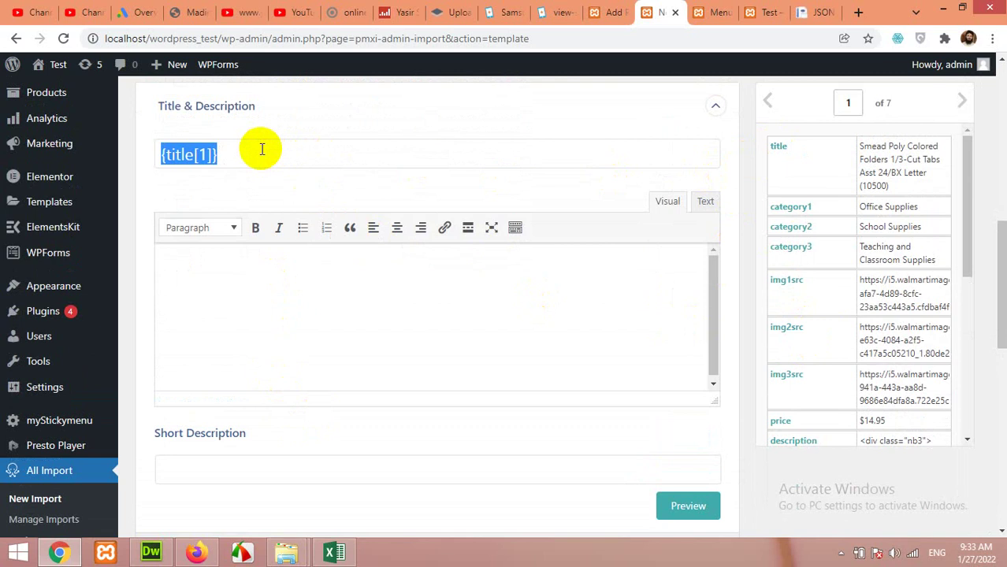
Map description to the product content and specification to the Short Description
scroll(821, 348, "down", 3)
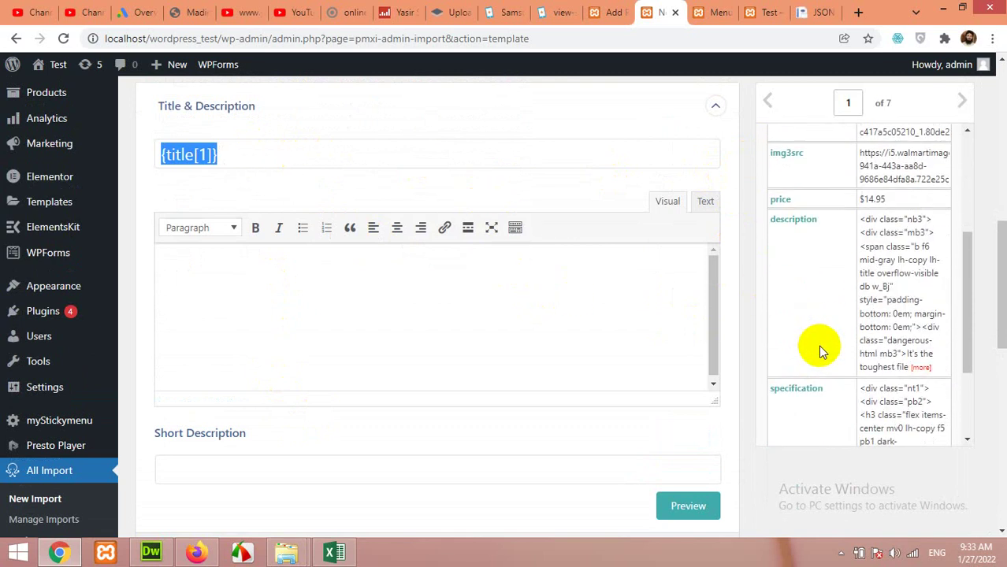
left_click_drag(784, 231, 326, 281)
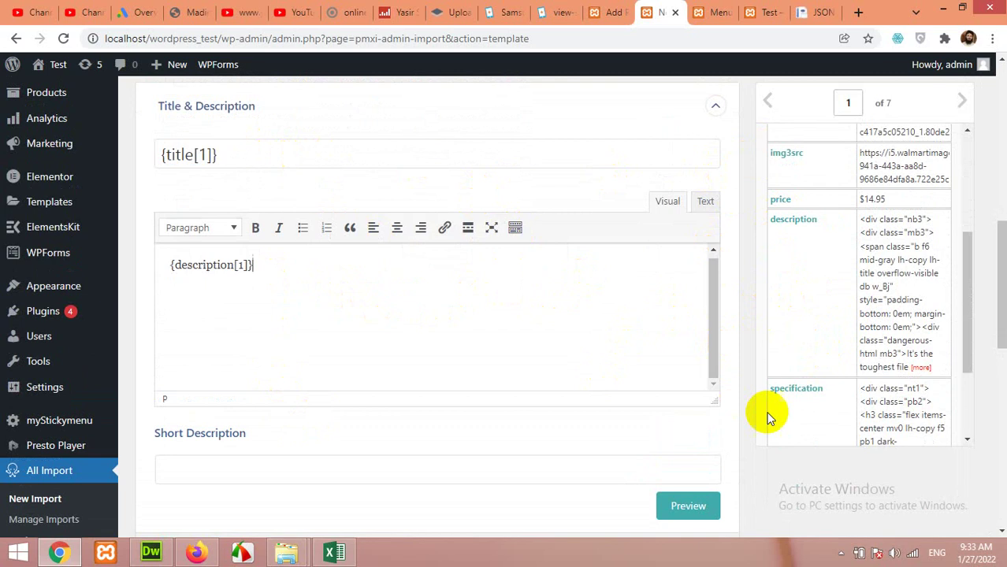
left_click_drag(795, 389, 333, 457)
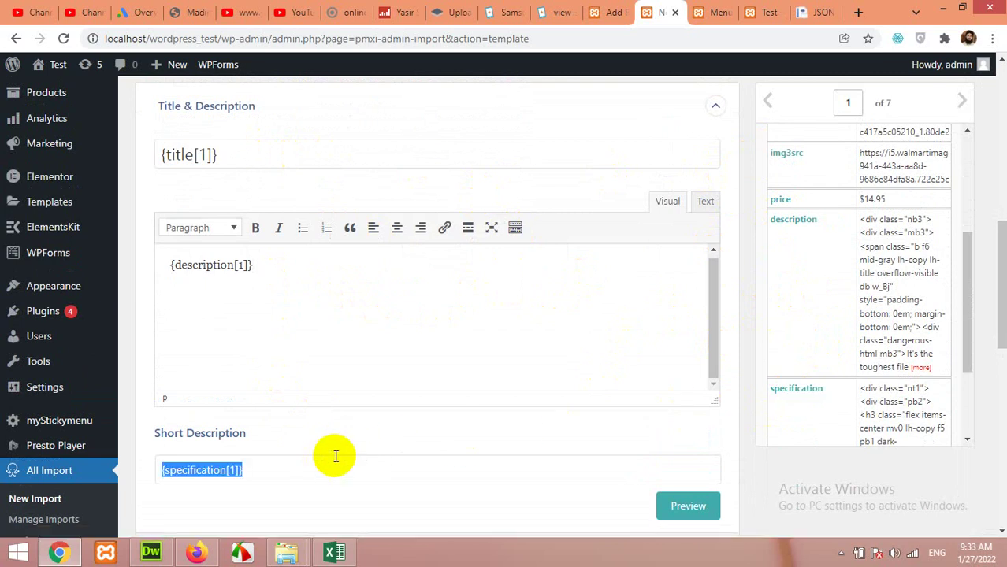
scroll(577, 367, "down", 3)
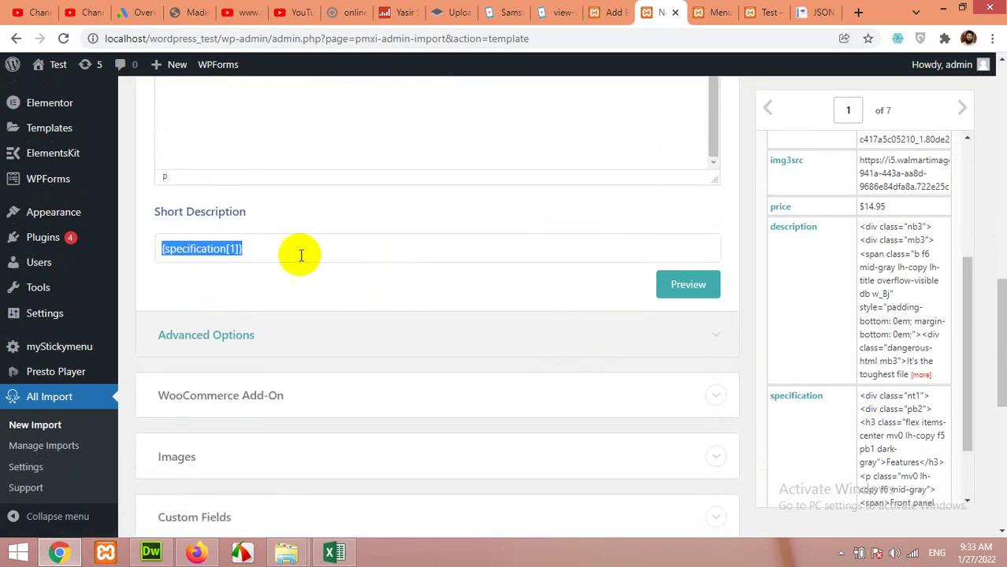
scroll(518, 295, "up", 1)
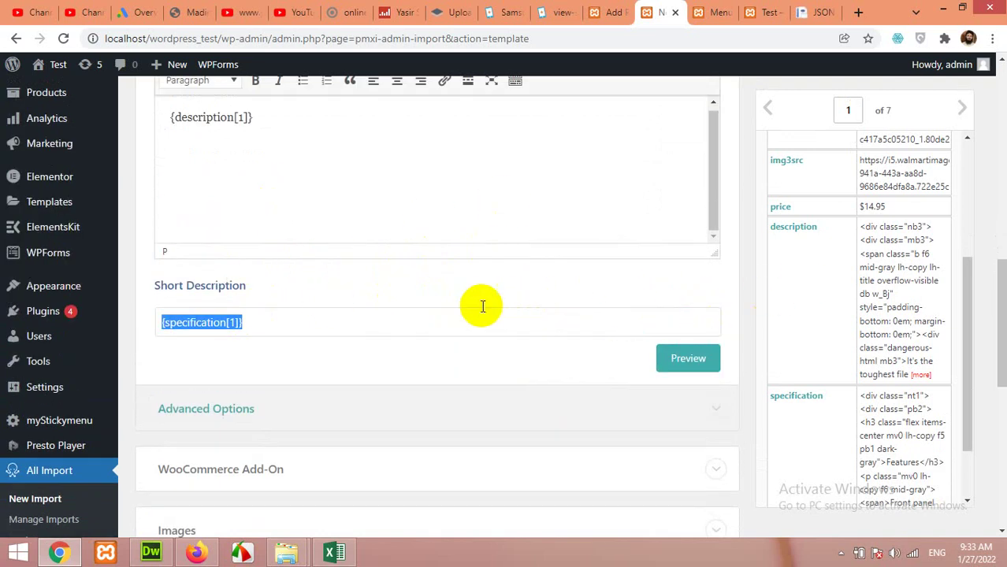
scroll(412, 262, "down", 1)
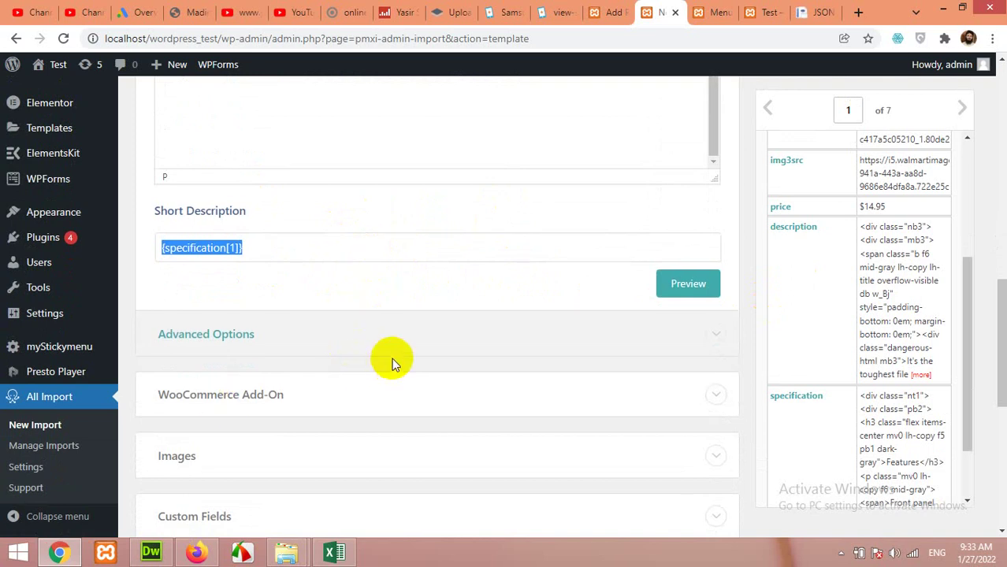
scroll(402, 358, "down", 2)
scroll(859, 348, "down", 1)
scroll(853, 417, "down", 4)
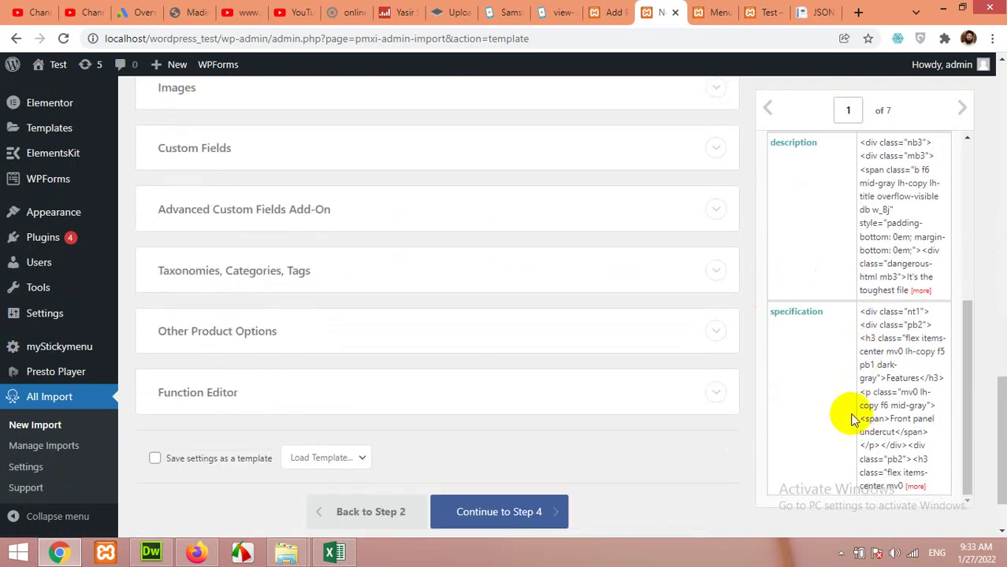
scroll(345, 350, "up", 4)
scroll(867, 333, "up", 4)
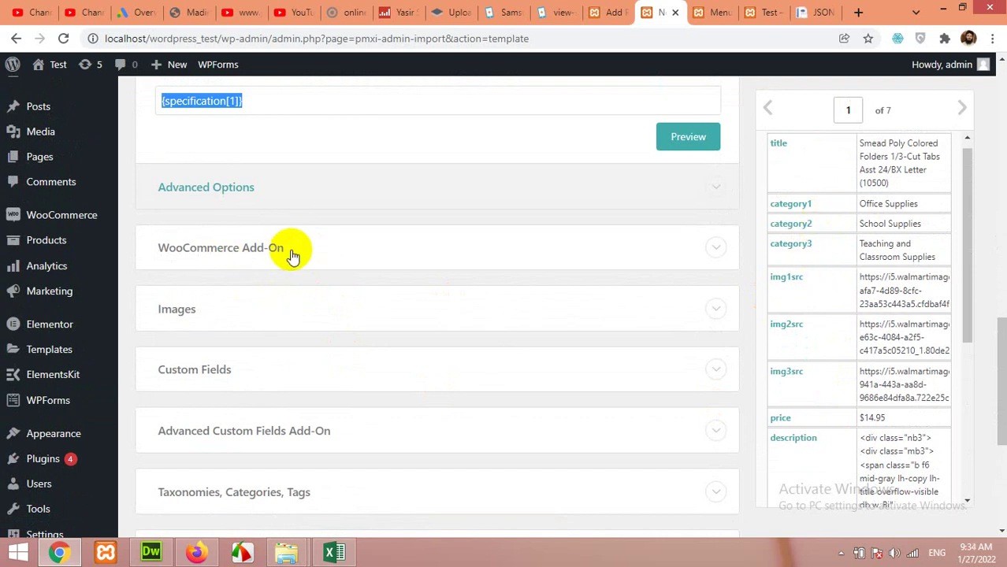
In the WooCommerce Add-On section, set Regular Price ($) to {price[1]}
left_click(236, 256)
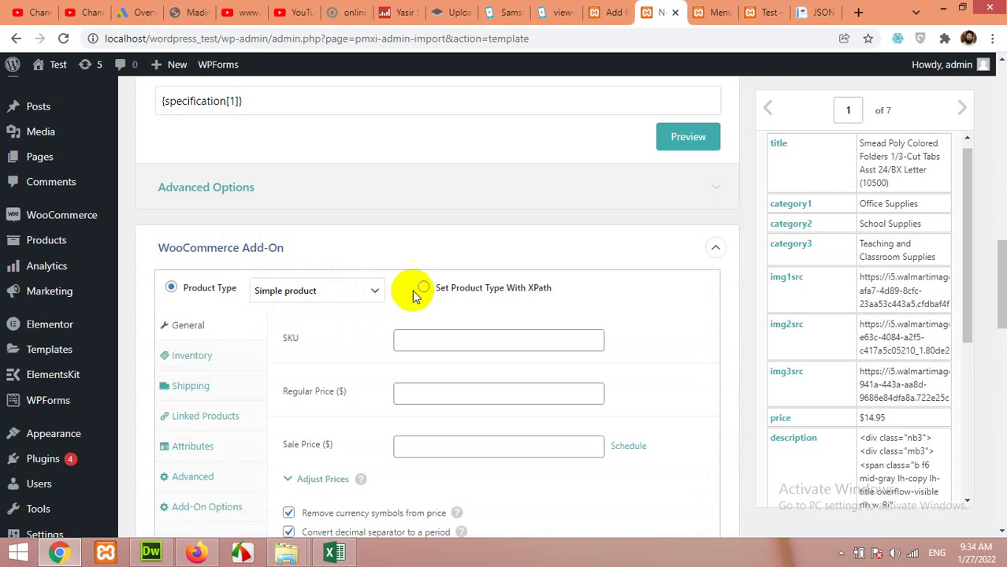
scroll(342, 328, "down", 1)
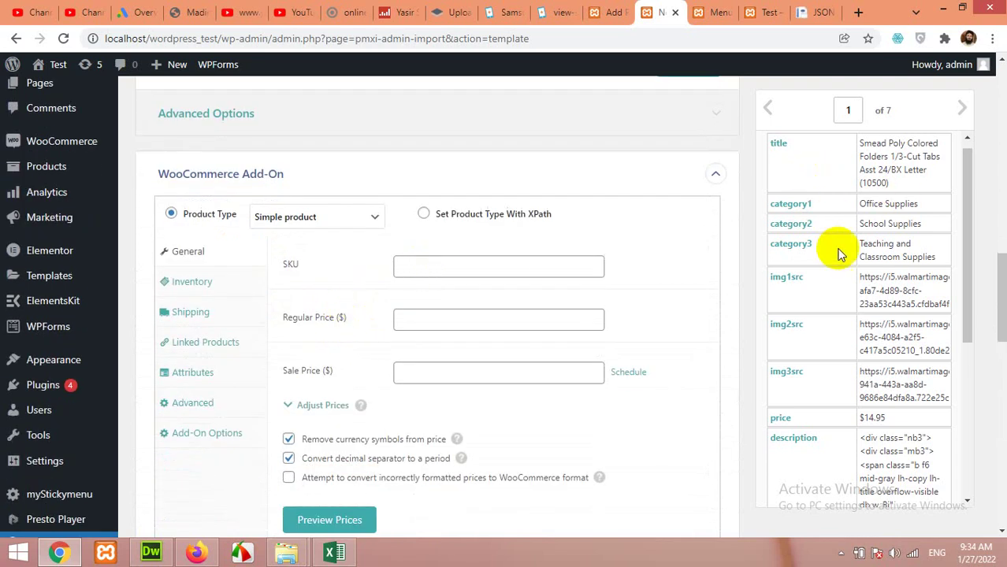
scroll(796, 338, "down", 2)
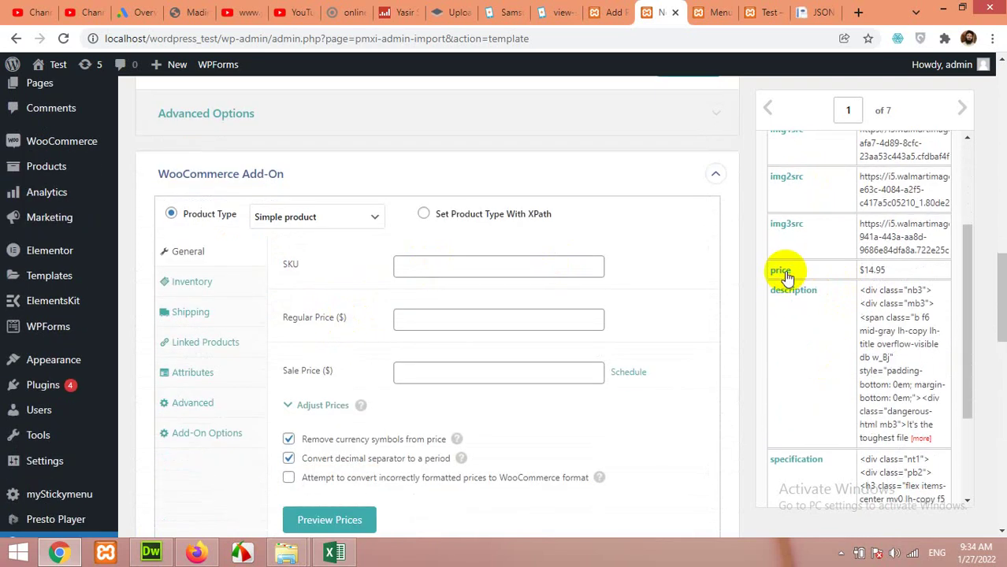
left_click_drag(780, 269, 443, 324)
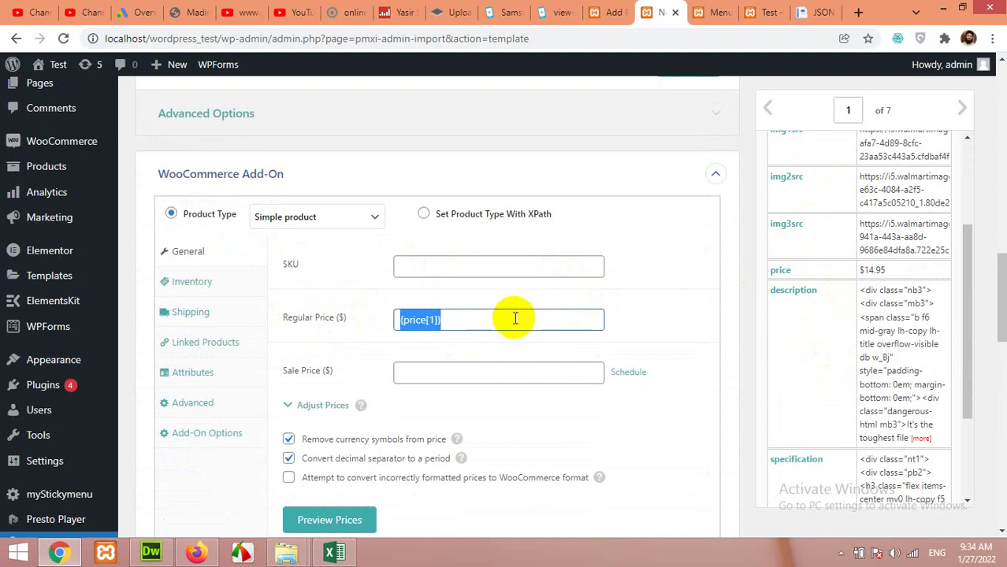
scroll(546, 350, "down", 10)
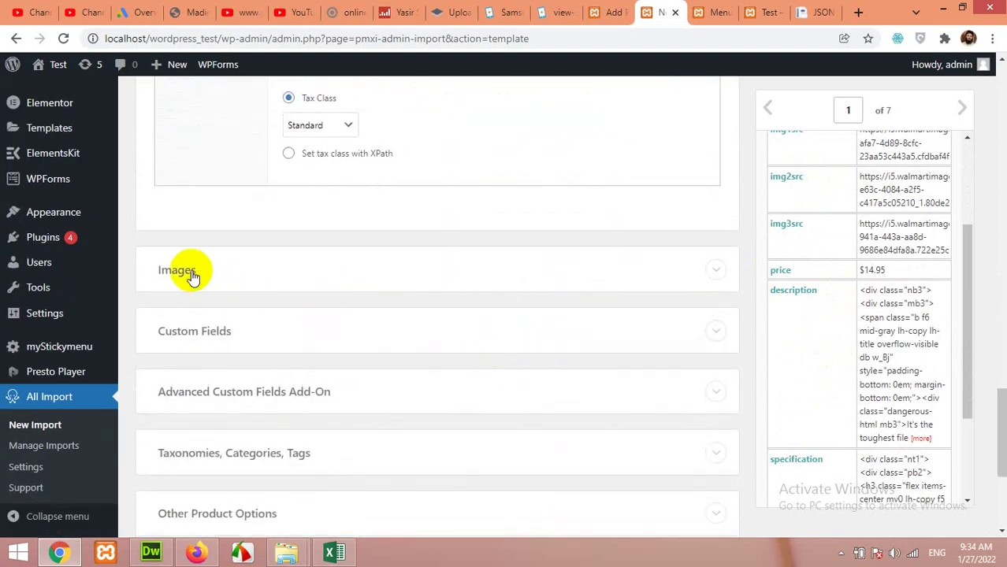
In Images, download product images from {img1src[1]}, {img2src[1]} and {img3src[1]}, one per line
left_click(189, 271)
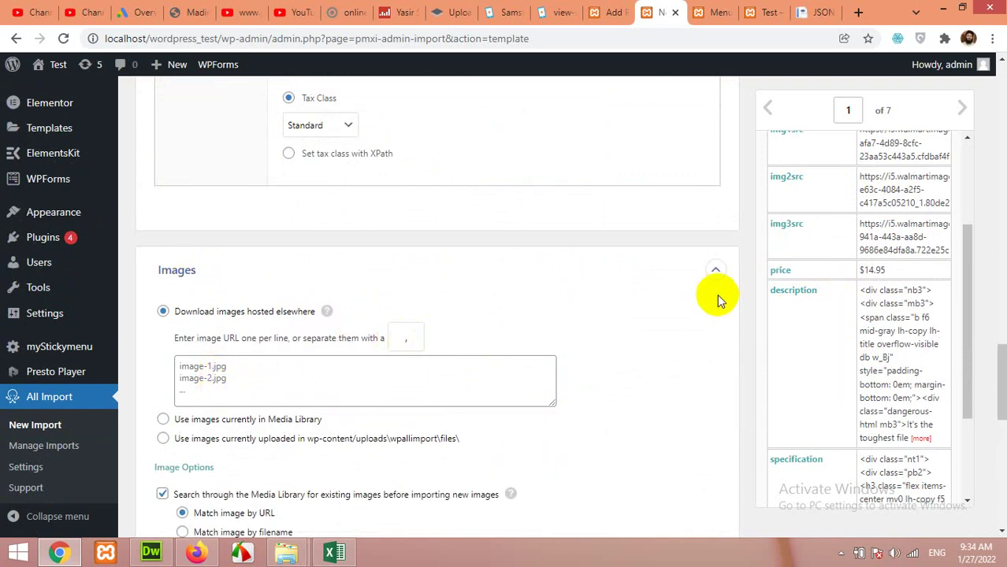
scroll(788, 211, "up", 2)
left_click_drag(792, 216, 258, 375)
left_click(245, 374)
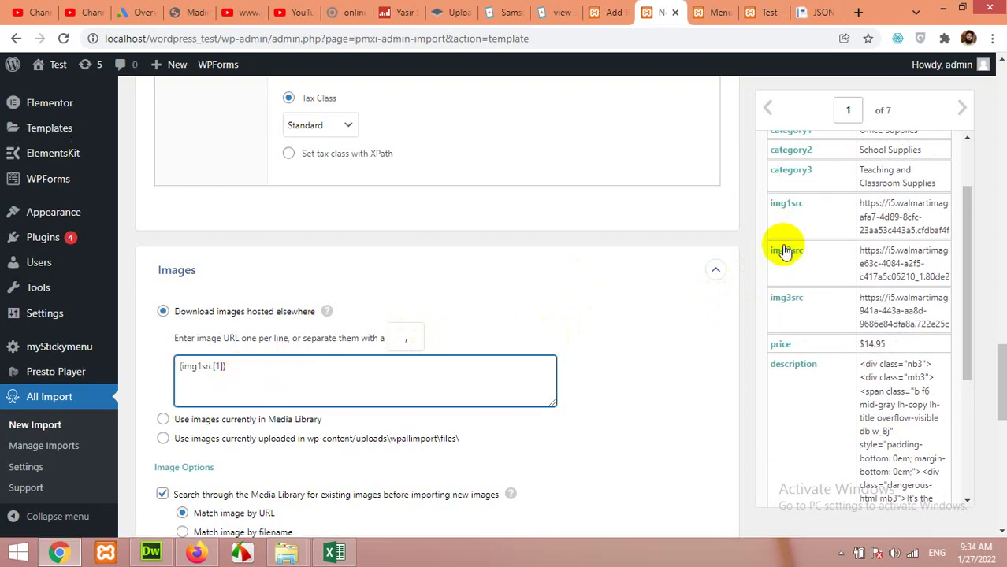
left_click_drag(786, 251, 236, 380)
left_click(245, 379)
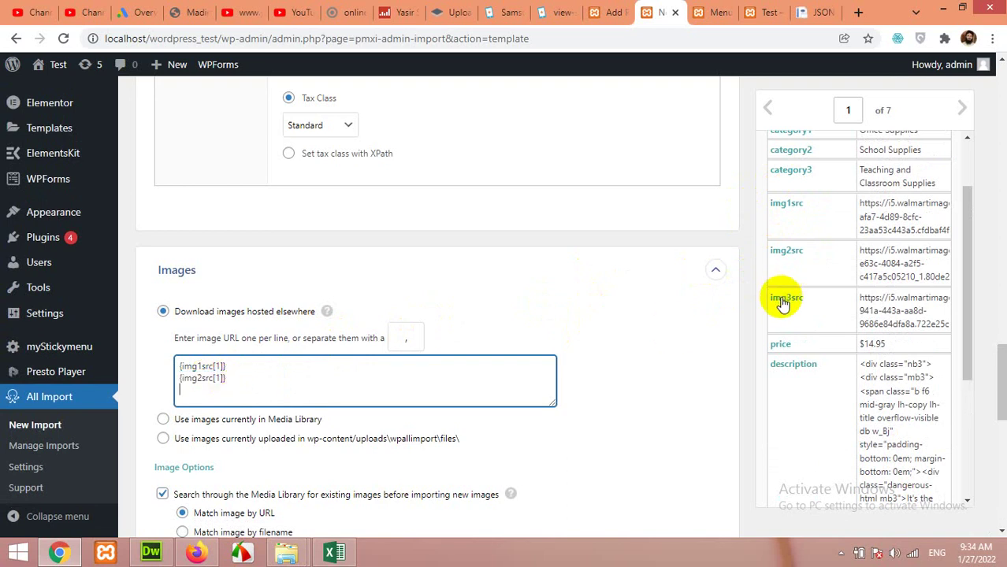
left_click_drag(780, 299, 307, 386)
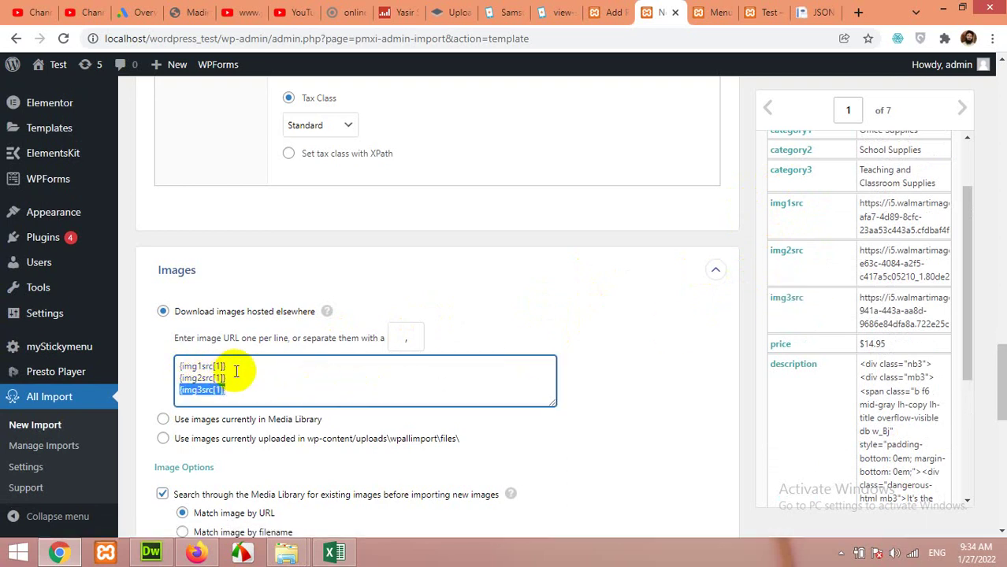
left_click(398, 338)
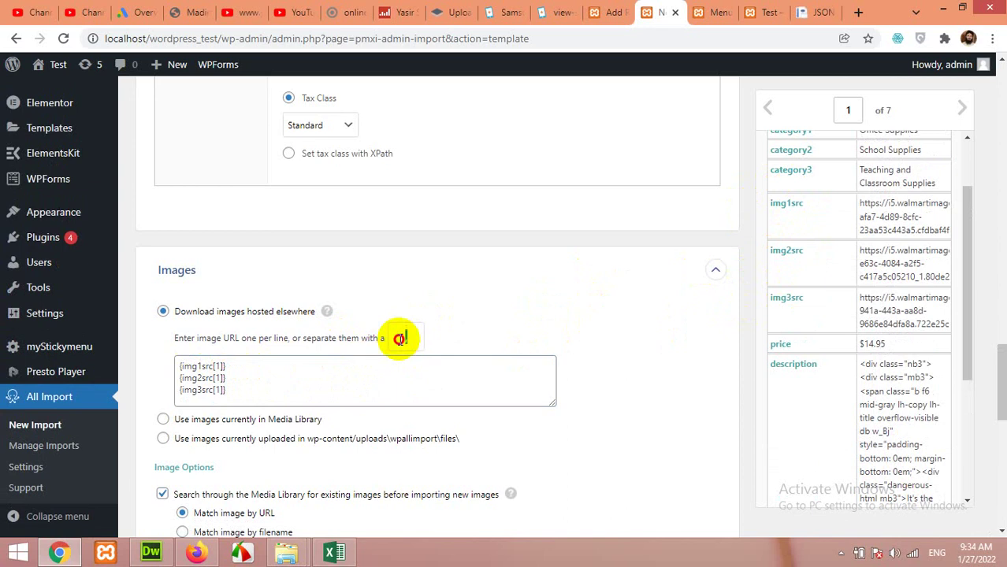
scroll(486, 362, "down", 5)
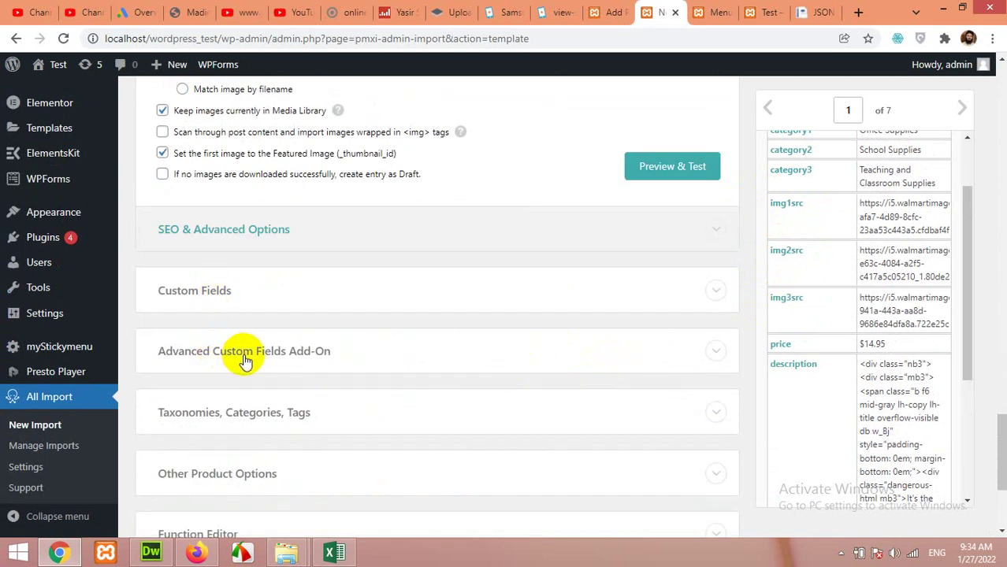
scroll(224, 355, "down", 1)
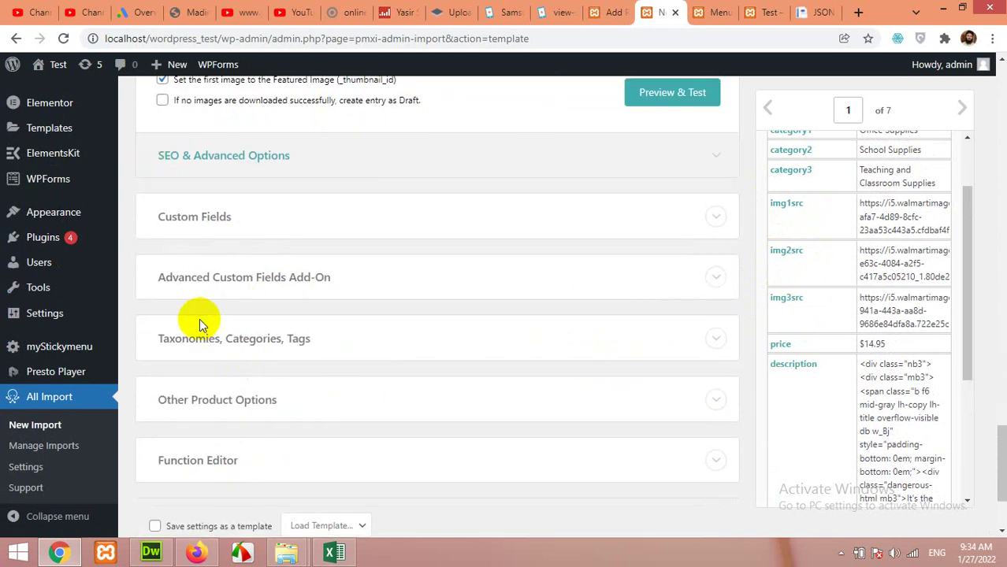
Enable Product categories under Taxonomies, with each product having multiple categories
left_click(242, 347)
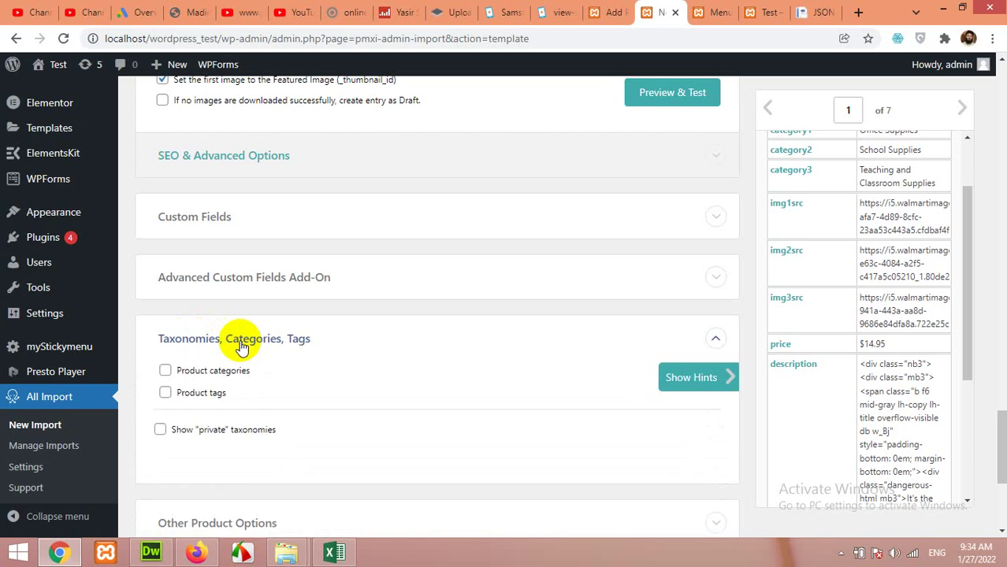
left_click(180, 373)
scroll(203, 371, "down", 2)
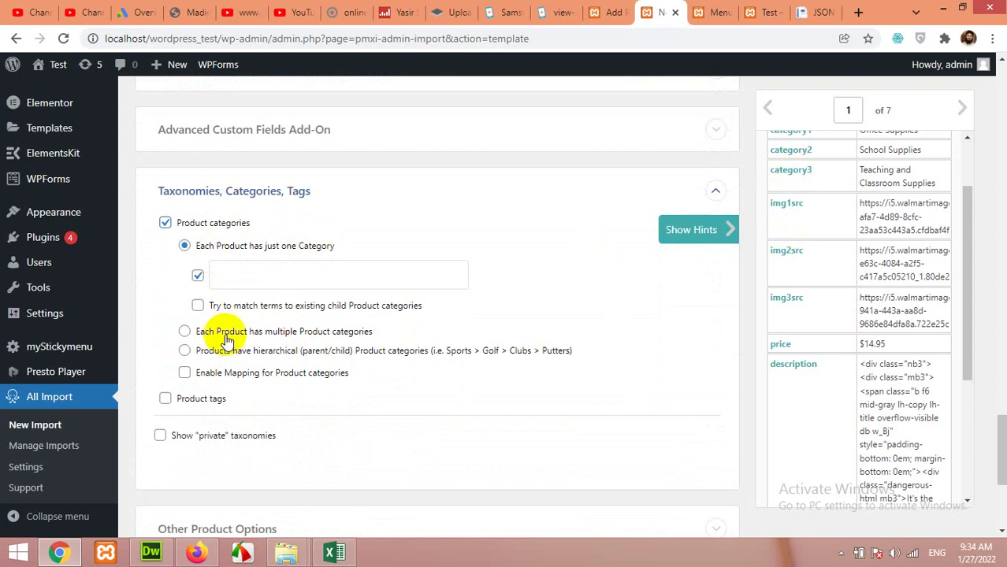
left_click(184, 332)
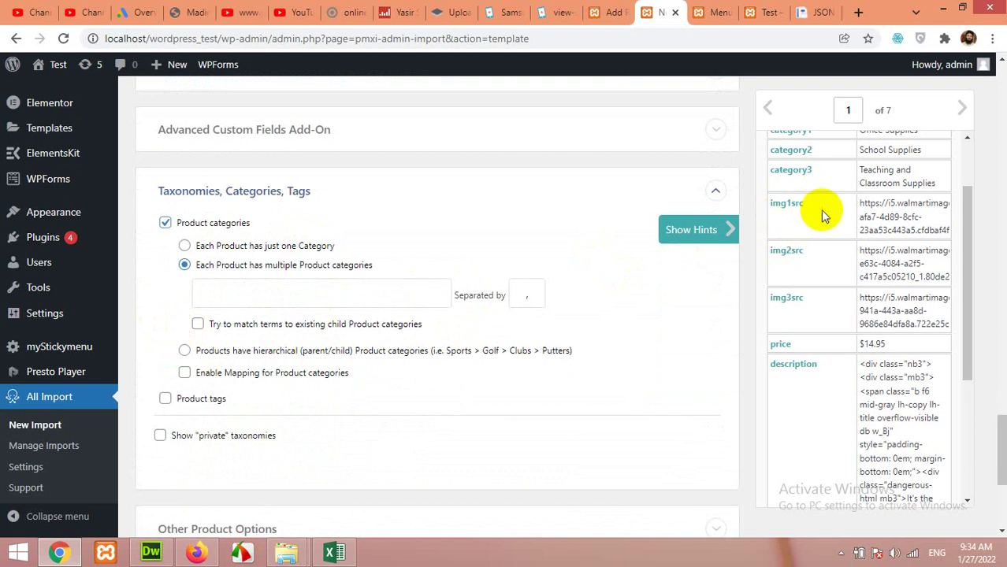
Fill the product categories with {category1[1]}, {category2[1]} and {category3[1]}
scroll(820, 210, "up", 1)
left_click_drag(786, 204, 290, 297)
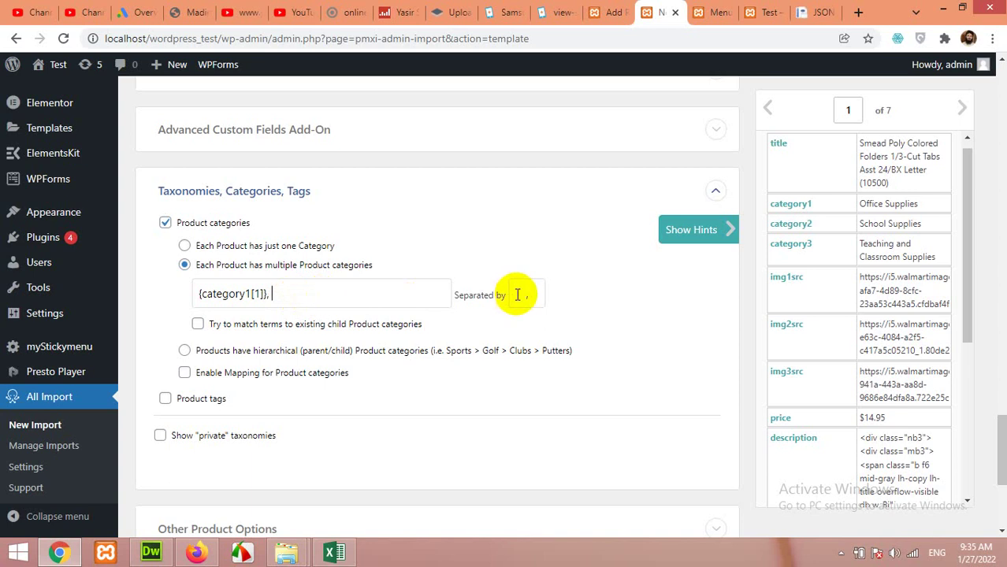
left_click_drag(780, 229, 350, 293)
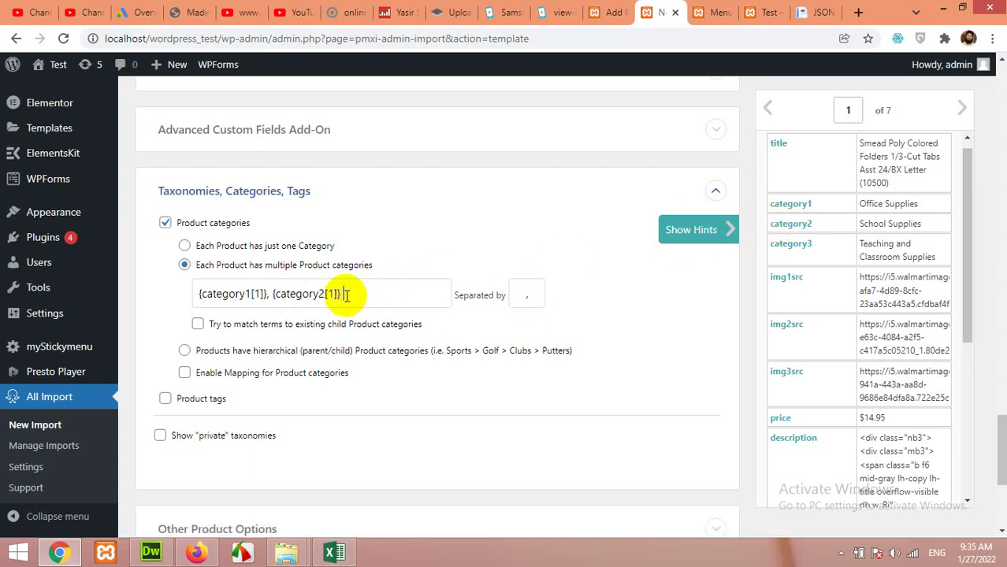
left_click_drag(792, 244, 402, 302)
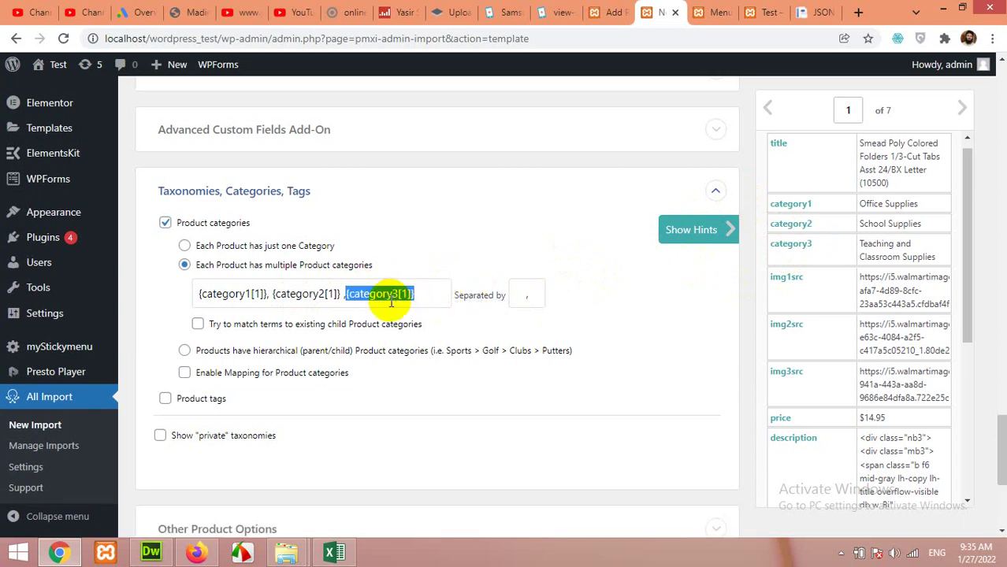
scroll(472, 354, "down", 3)
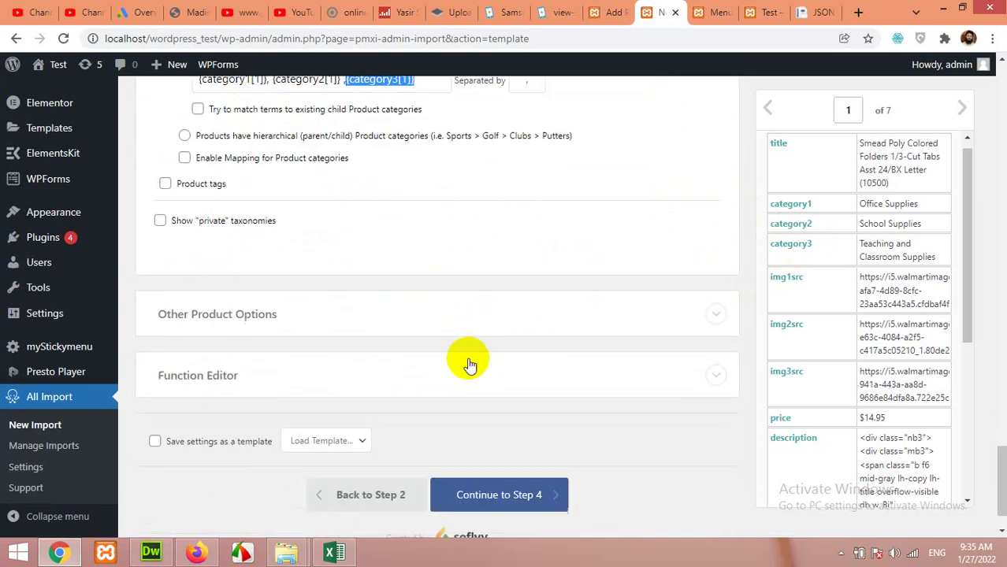
scroll(505, 299, "up", 5)
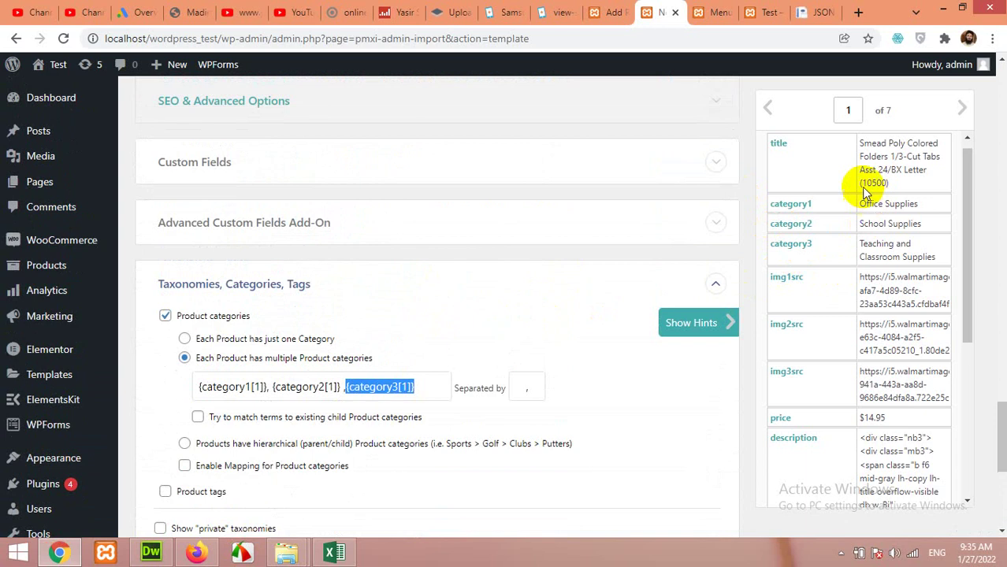
scroll(840, 315, "down", 1)
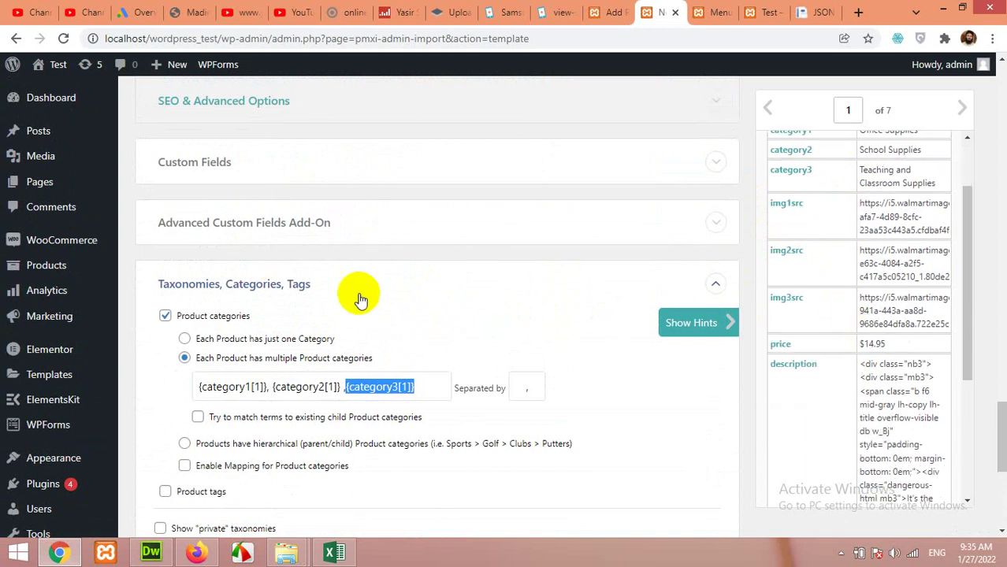
scroll(315, 203, "down", 5)
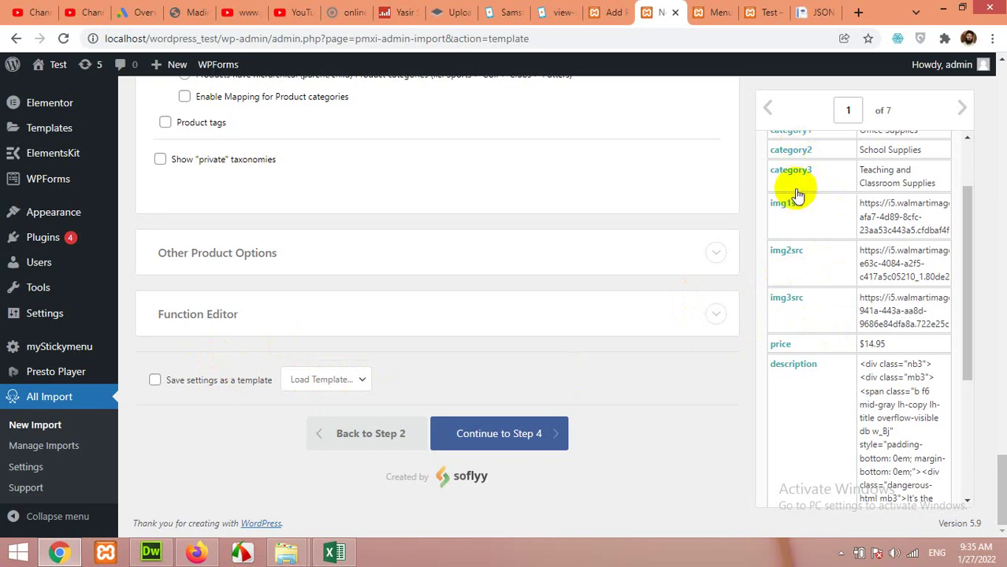
Save these import settings as a template named 'csv'
left_click(155, 380)
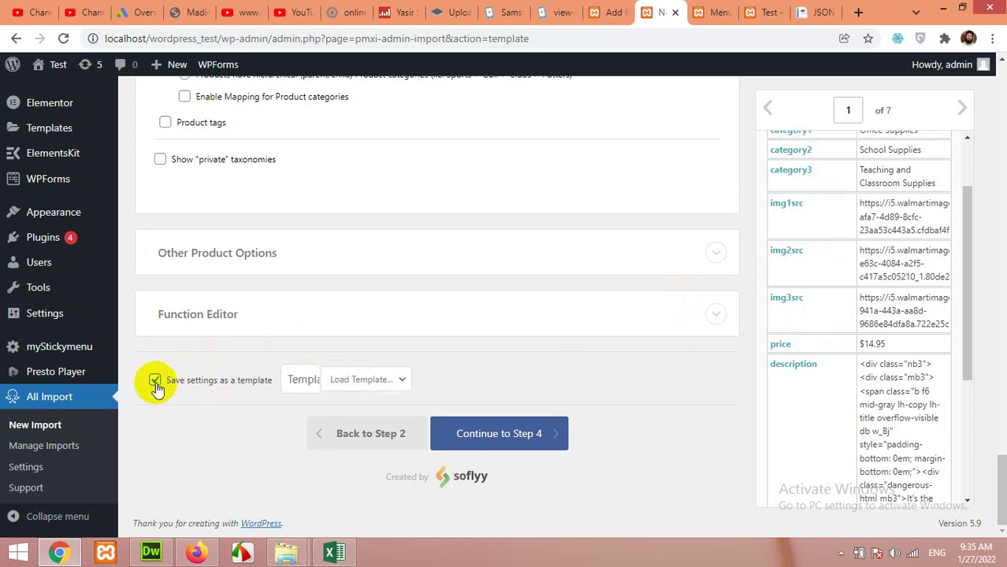
left_click(299, 380)
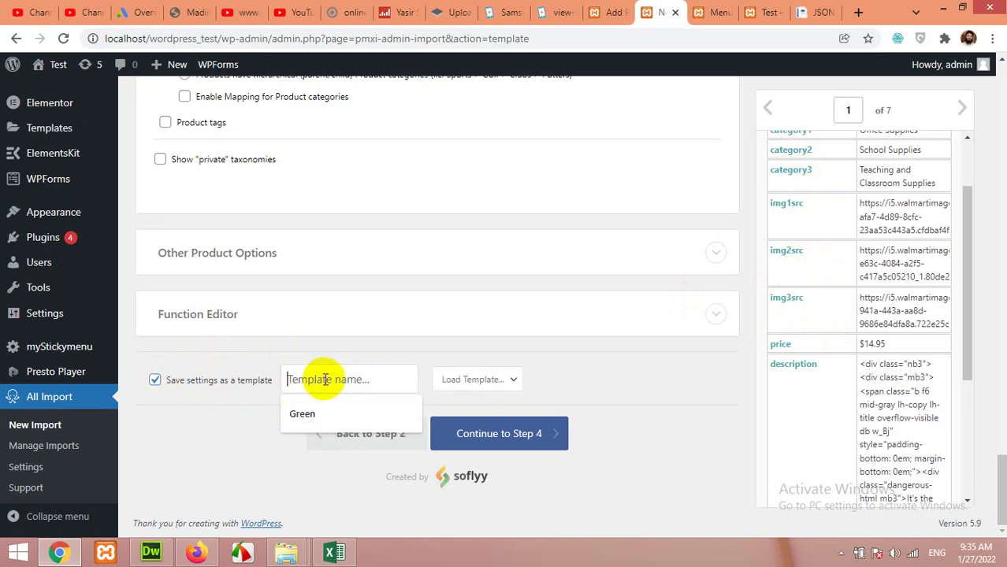
type("csv")
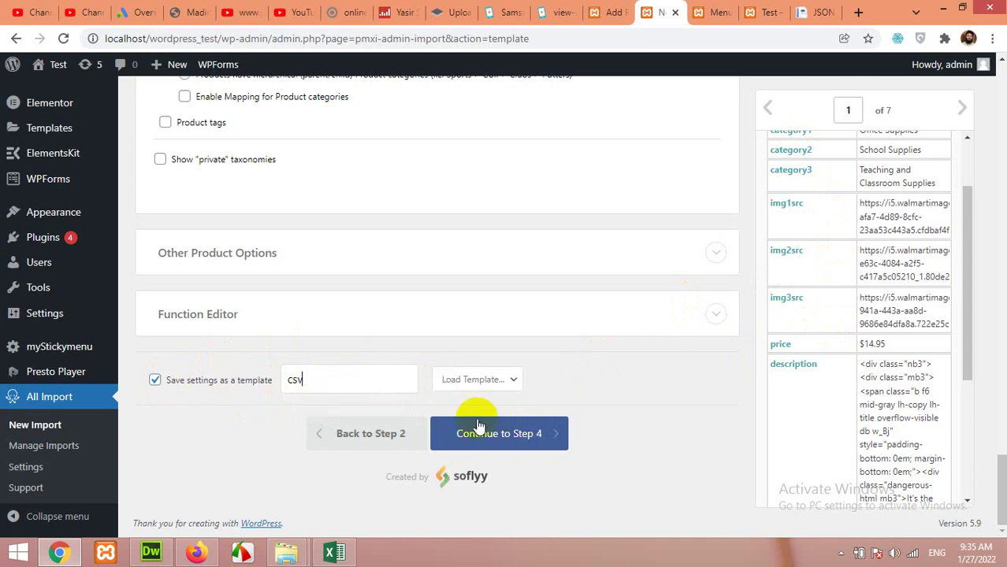
scroll(276, 193, "up", 3)
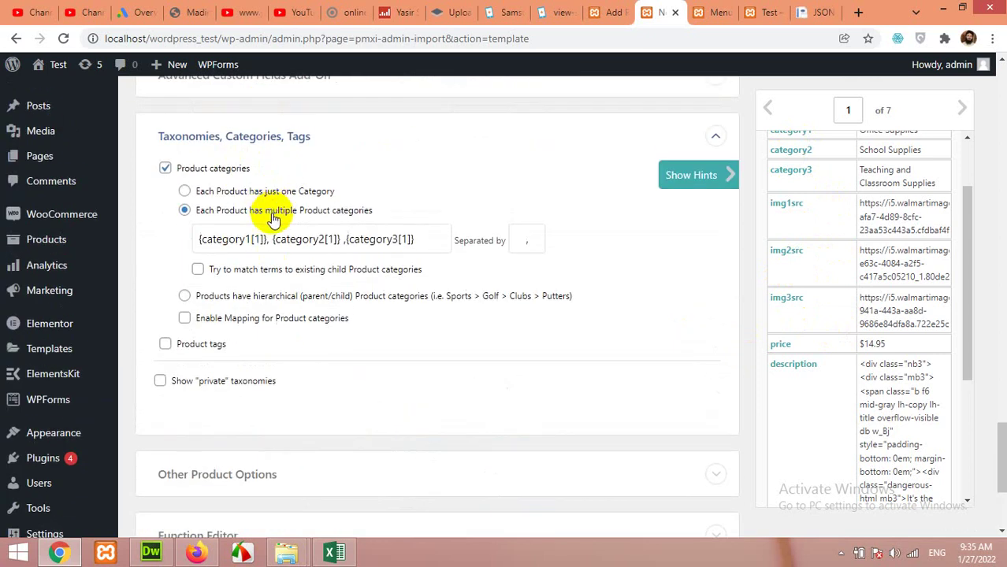
scroll(292, 244, "down", 2)
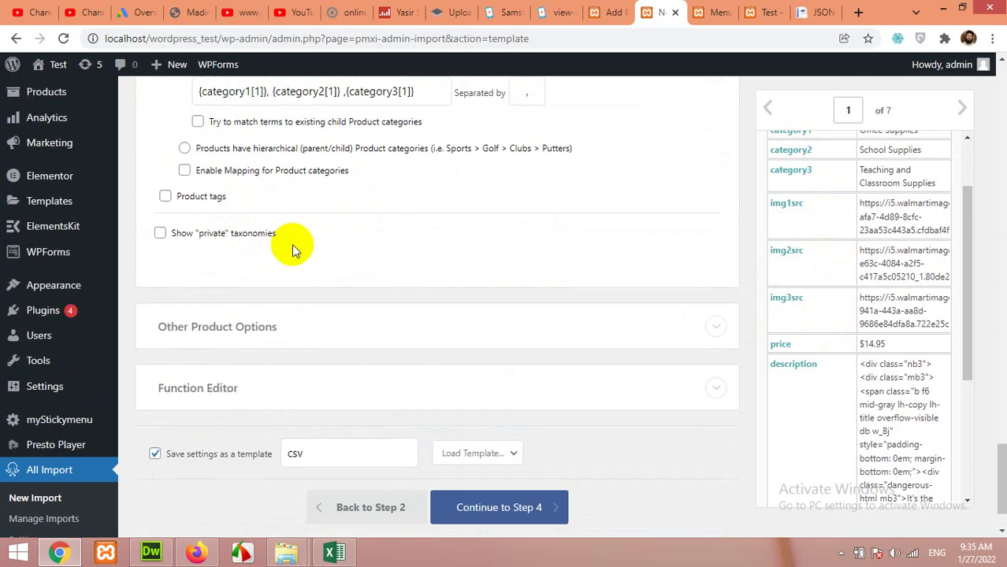
Glance at the saved templates without loading one, then continue to Step 4
left_click(464, 457)
left_click(464, 456)
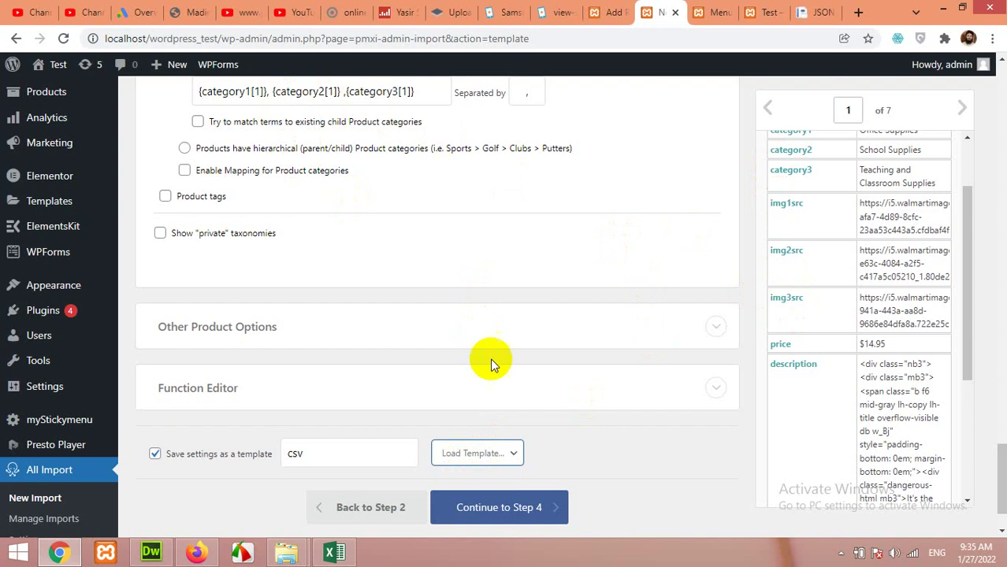
scroll(496, 394, "down", 1)
left_click(504, 436)
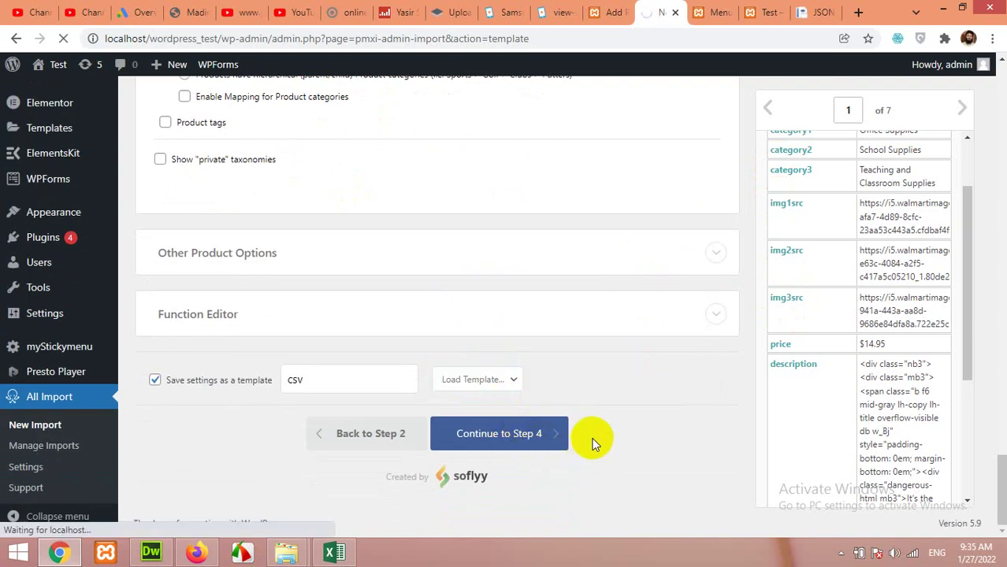
Auto-detect the unique identifier as {title[1]} and review the create and update options
scroll(516, 394, "down", 5)
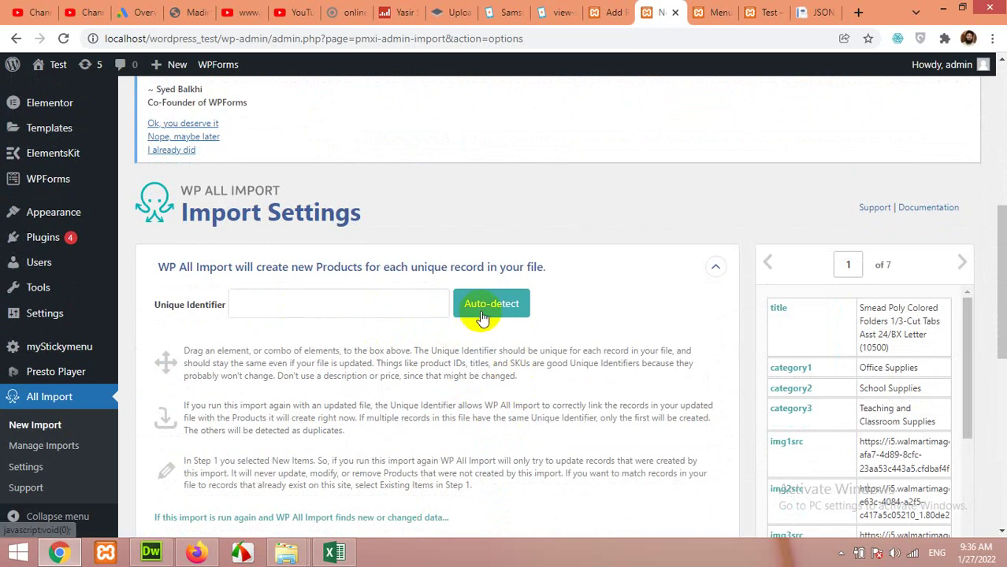
left_click(483, 316)
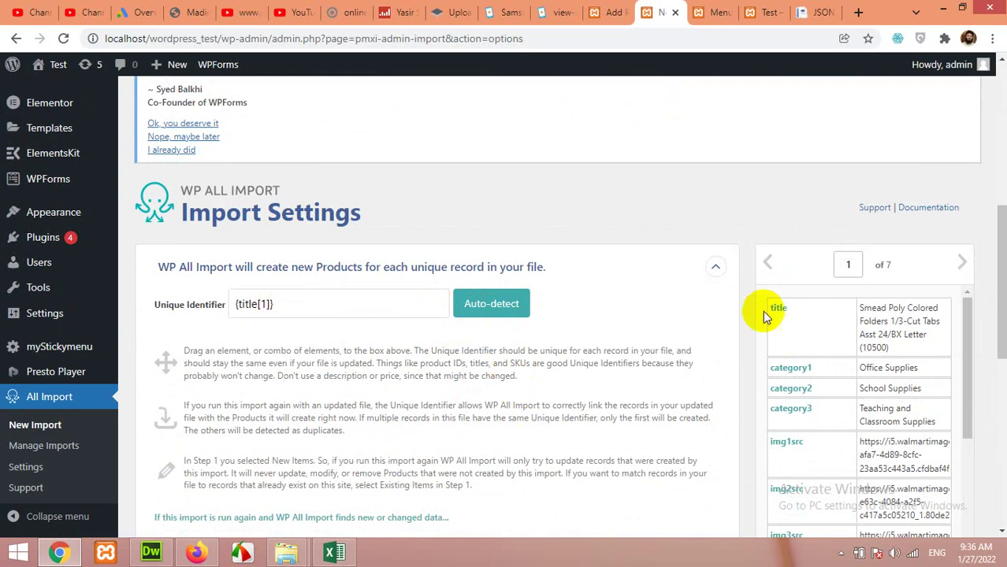
scroll(353, 288, "down", 4)
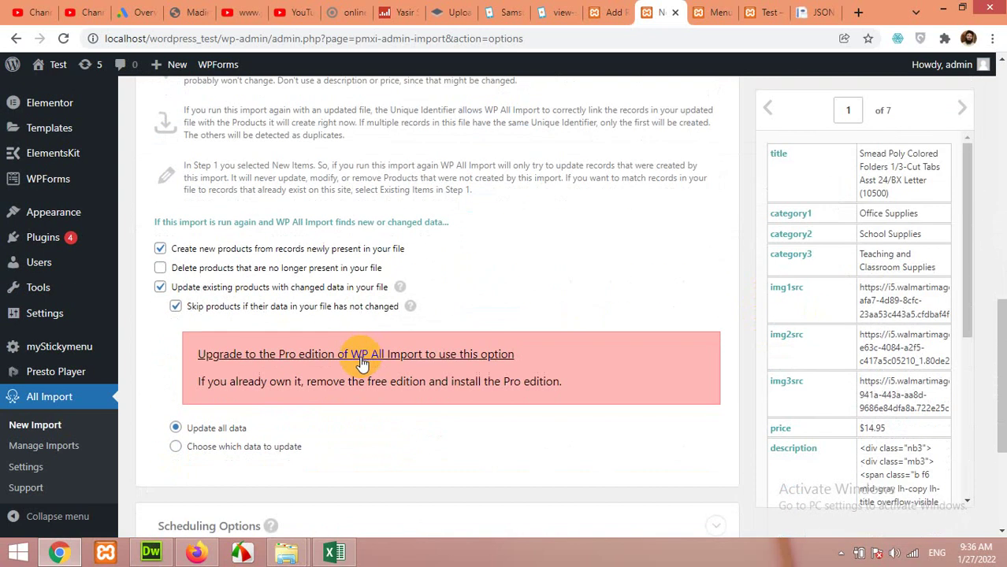
scroll(360, 364, "down", 2)
scroll(297, 349, "up", 4)
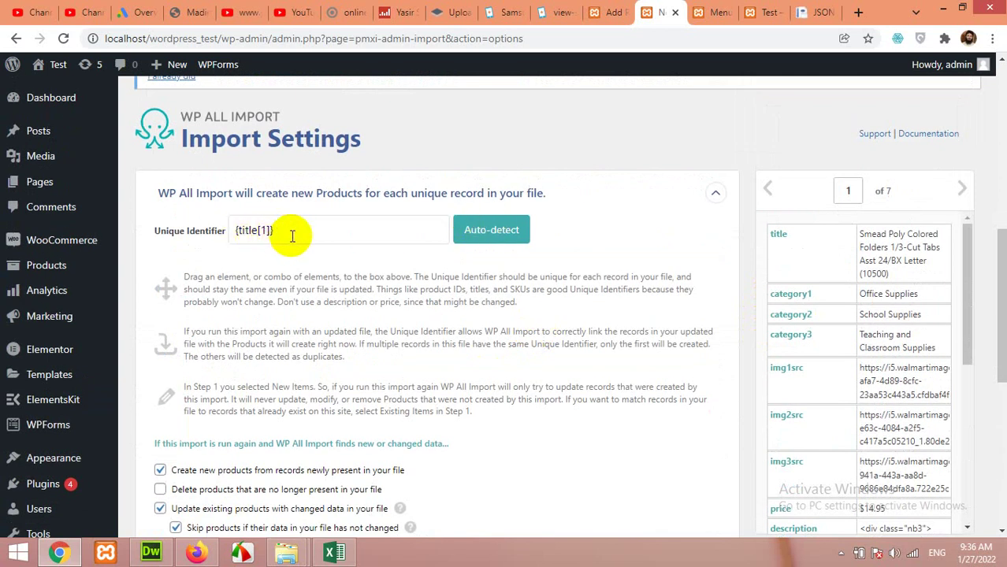
scroll(328, 263, "down", 4)
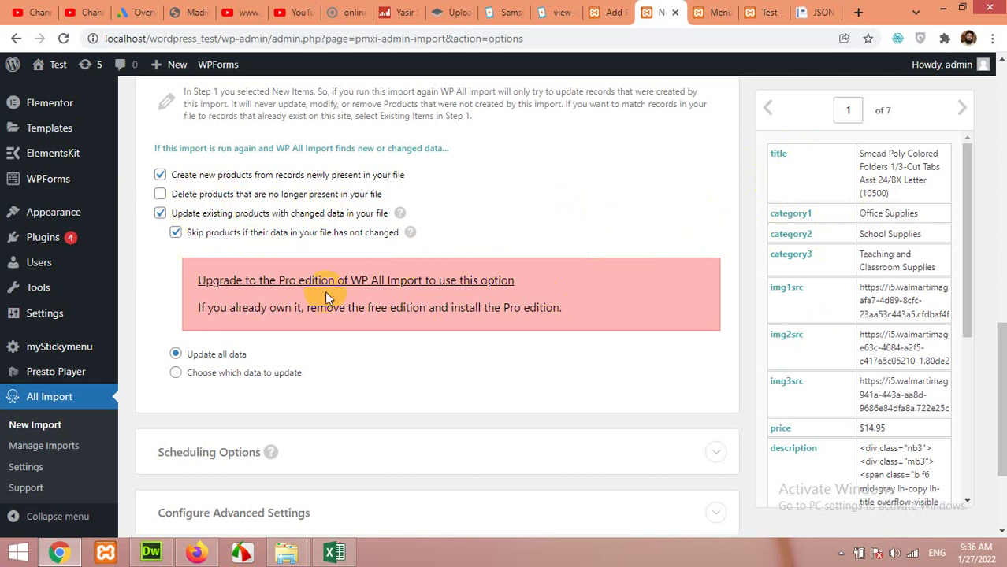
scroll(317, 317, "down", 2)
scroll(317, 317, "up", 2)
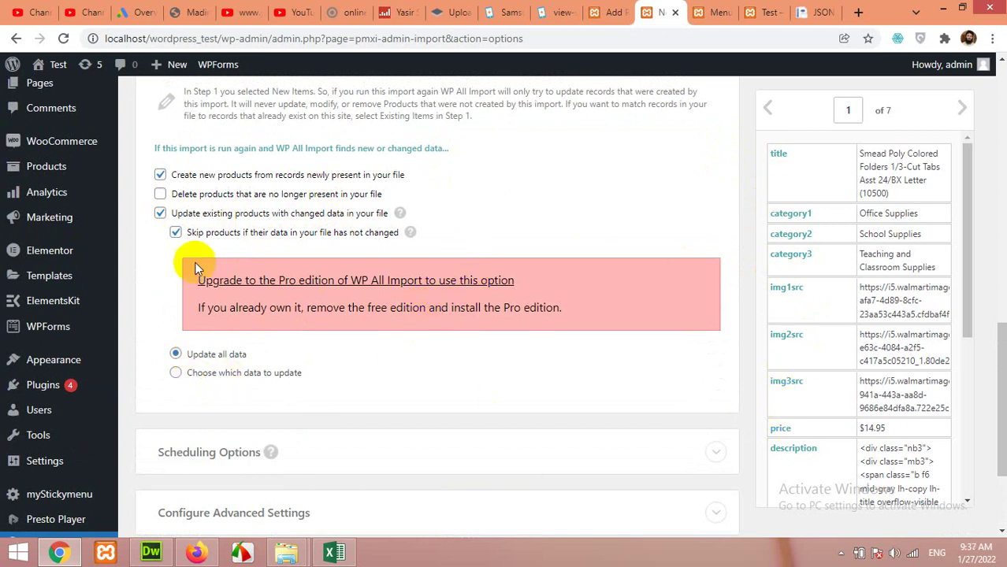
scroll(442, 353, "down", 1)
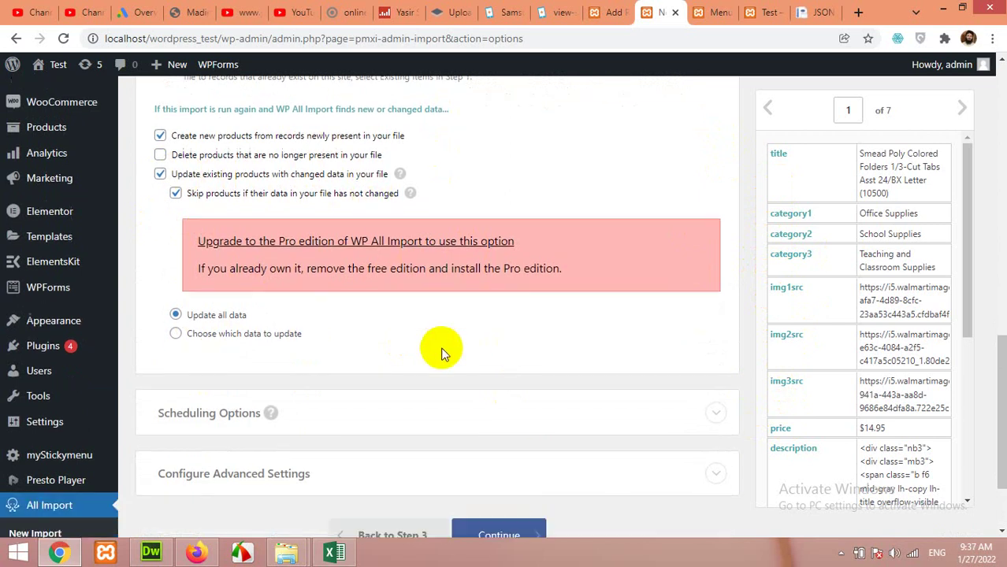
scroll(441, 353, "down", 3)
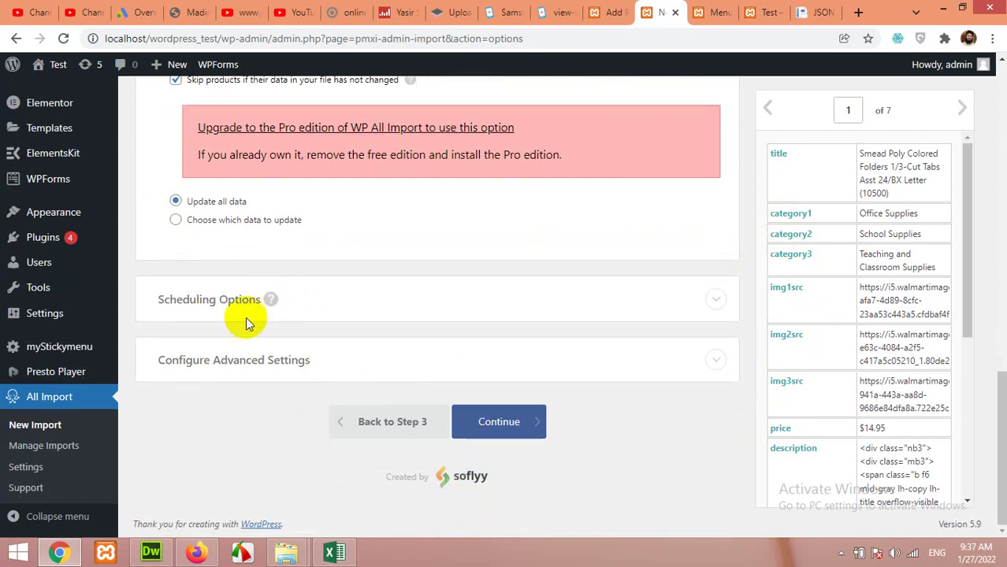
In the advanced settings, keep 20 records per iteration and continue to confirmation
mouse_move(270, 306)
left_click(198, 363)
scroll(203, 360, "down", 4)
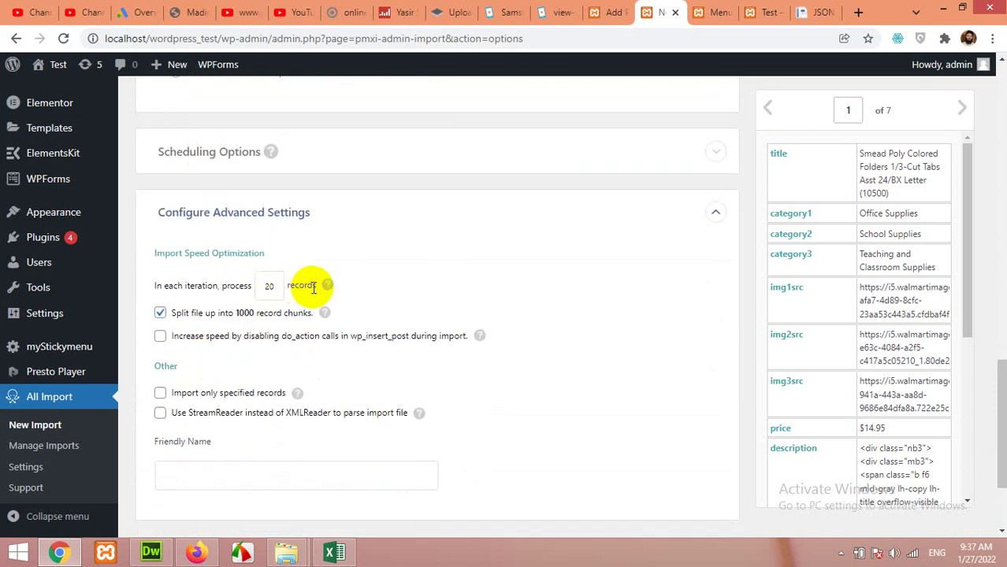
mouse_move(331, 289)
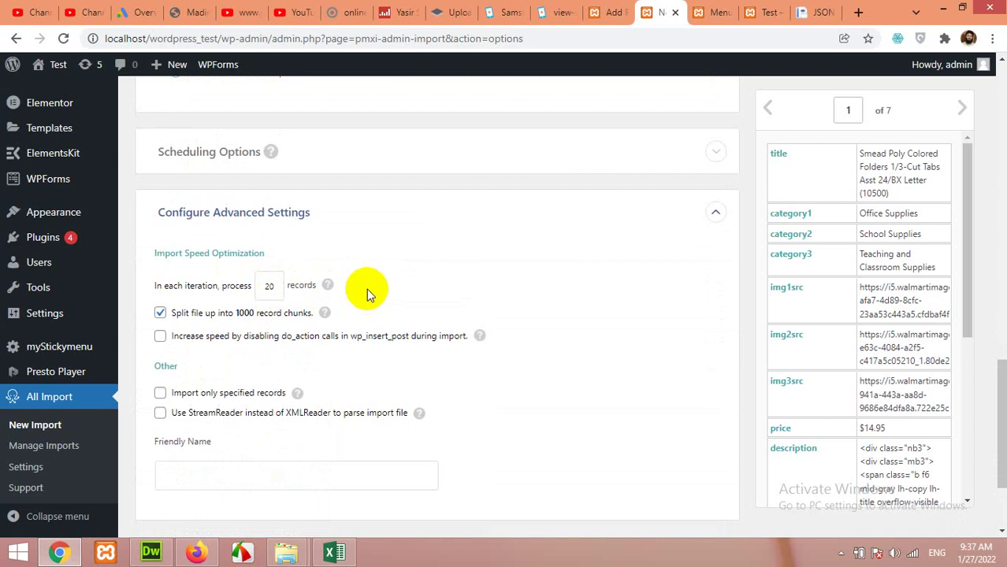
double_click(269, 287)
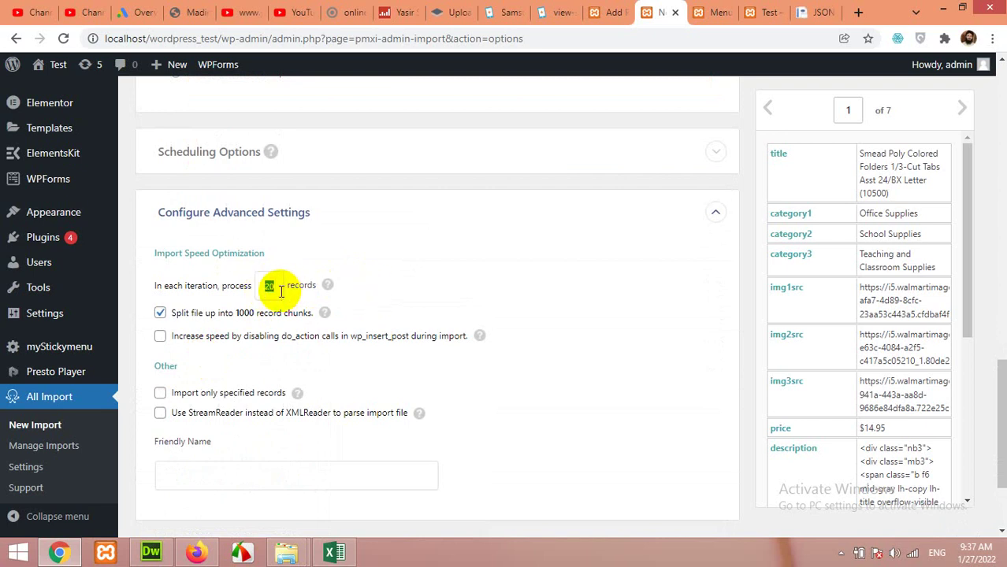
left_click(450, 273)
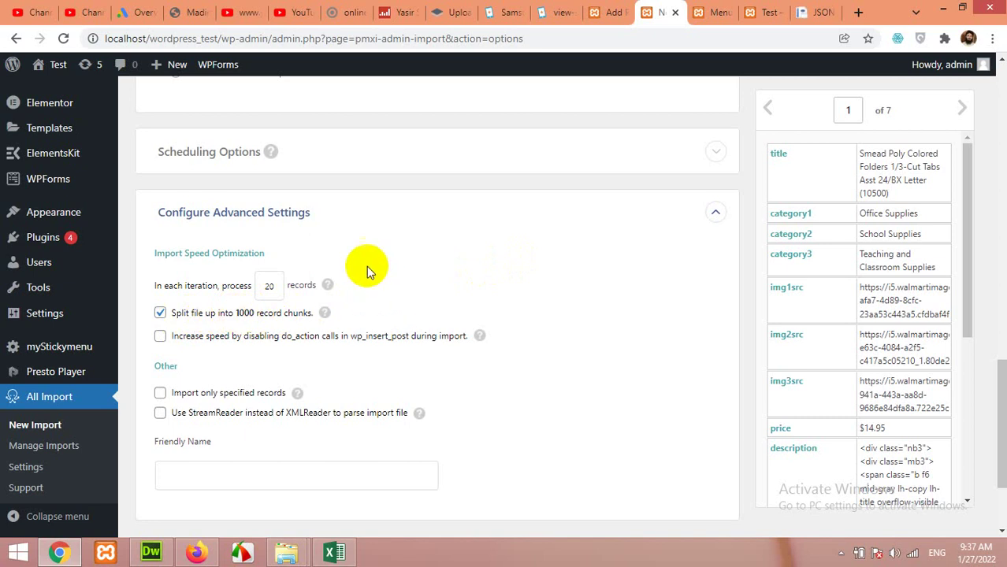
scroll(415, 286, "down", 2)
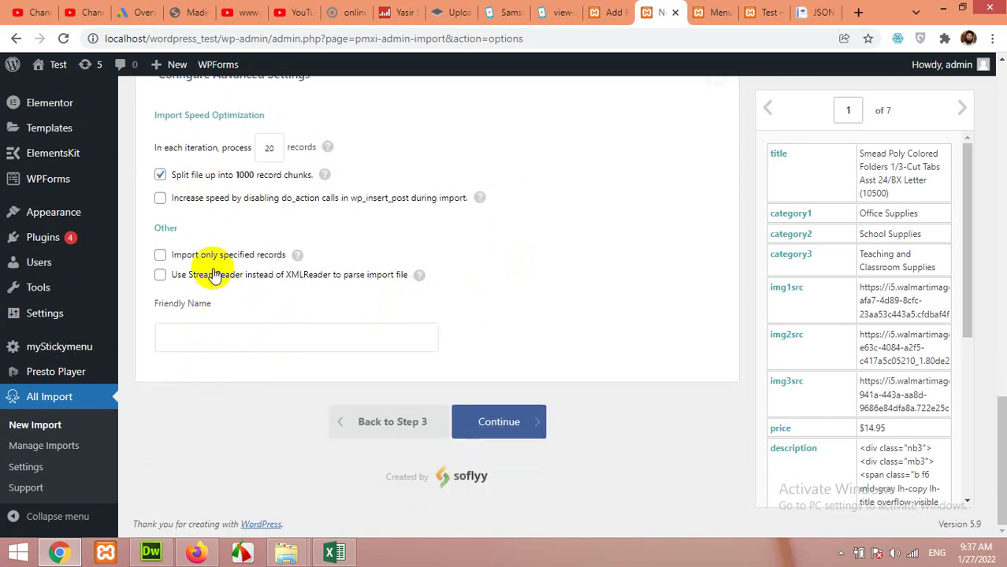
left_click(504, 424)
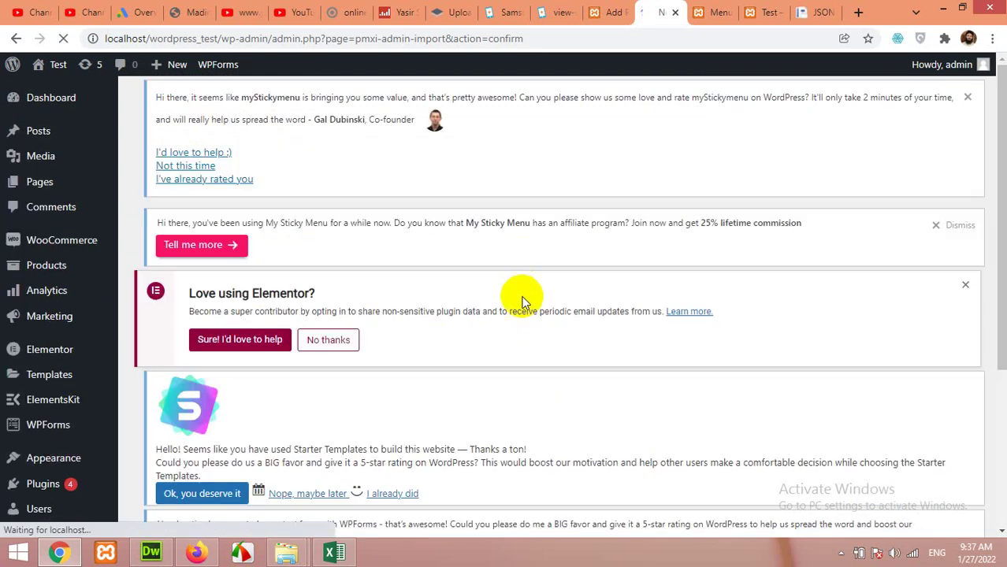
Run the import of the 7 convertcsv.csv records from the Import Summary
scroll(423, 301, "down", 10)
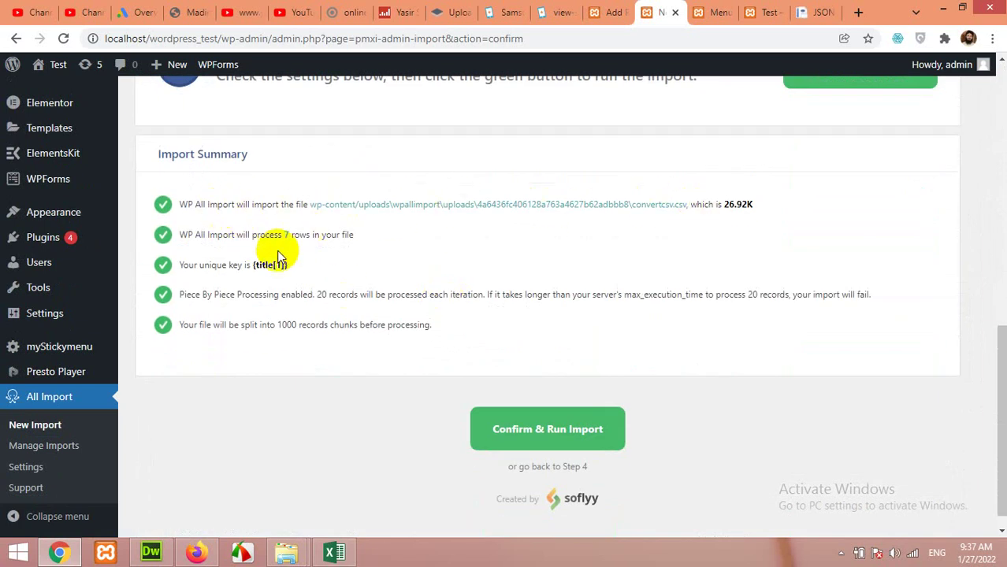
left_click(532, 427)
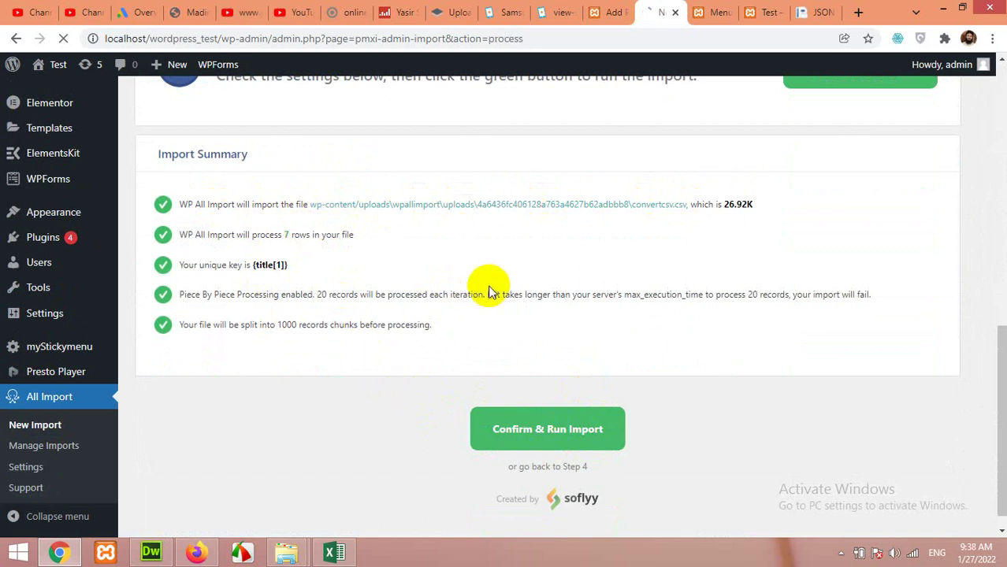
scroll(515, 276, "down", 4)
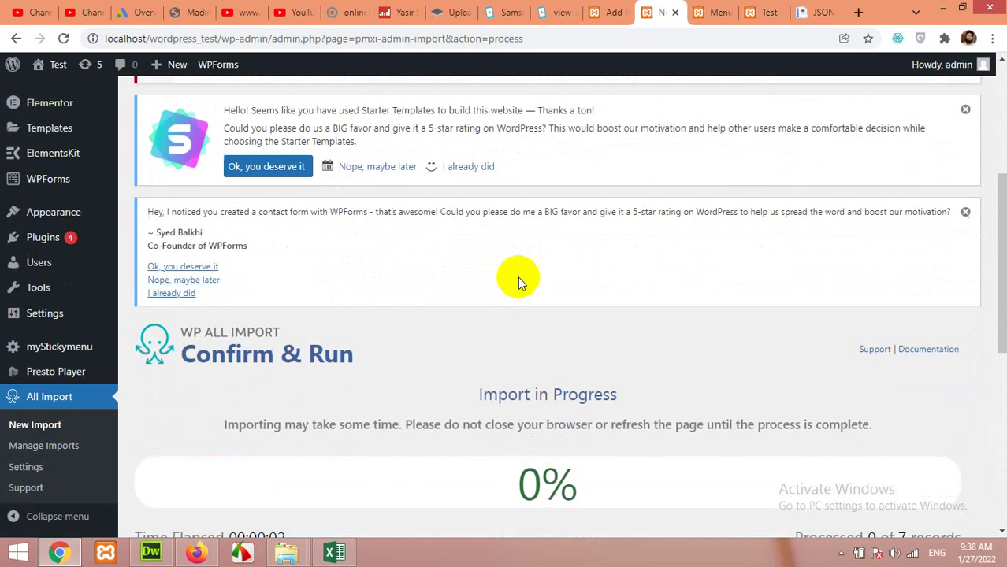
Wait for the import to complete with 7 new records, then return to the Products tab
scroll(497, 266, "down", 1)
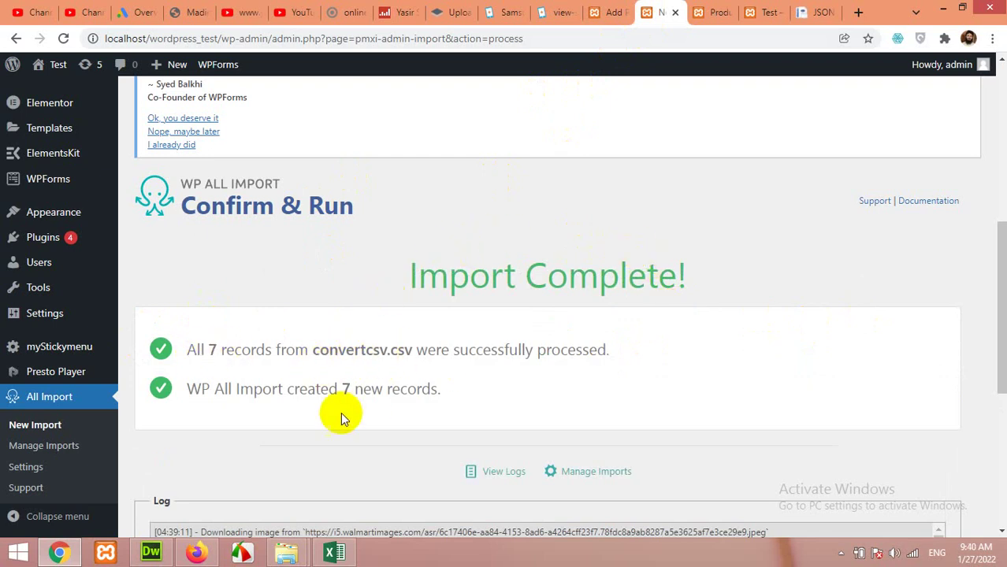
left_click(707, 12)
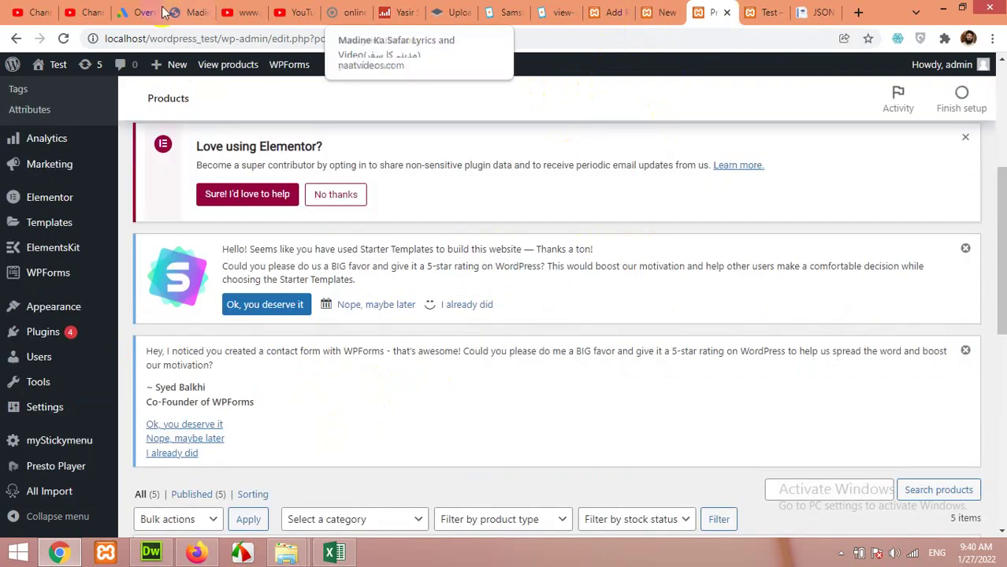
Reload All Products and check the 7 items' thumbnails, prices and categories
left_click(63, 37)
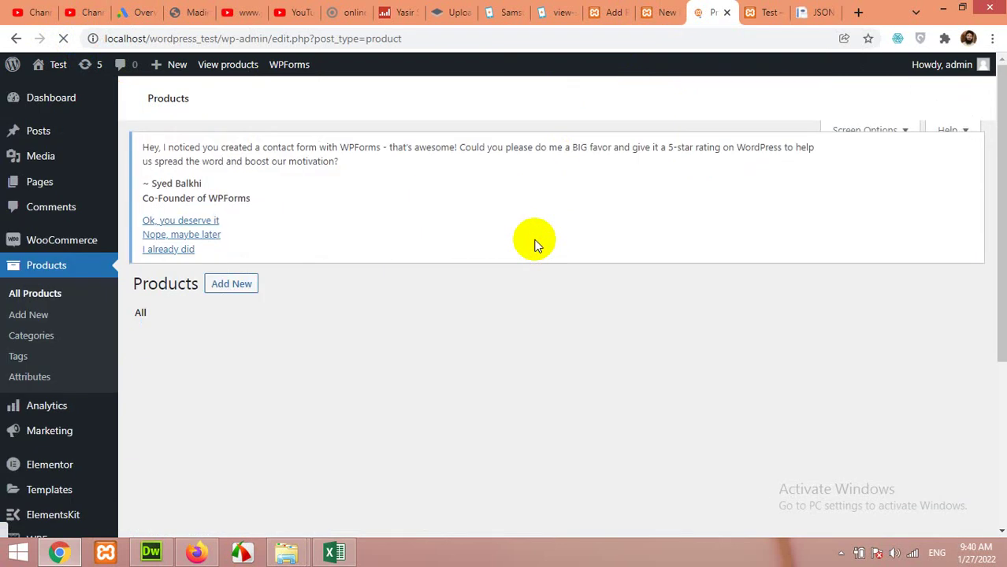
scroll(535, 246, "down", 8)
scroll(534, 245, "up", 3)
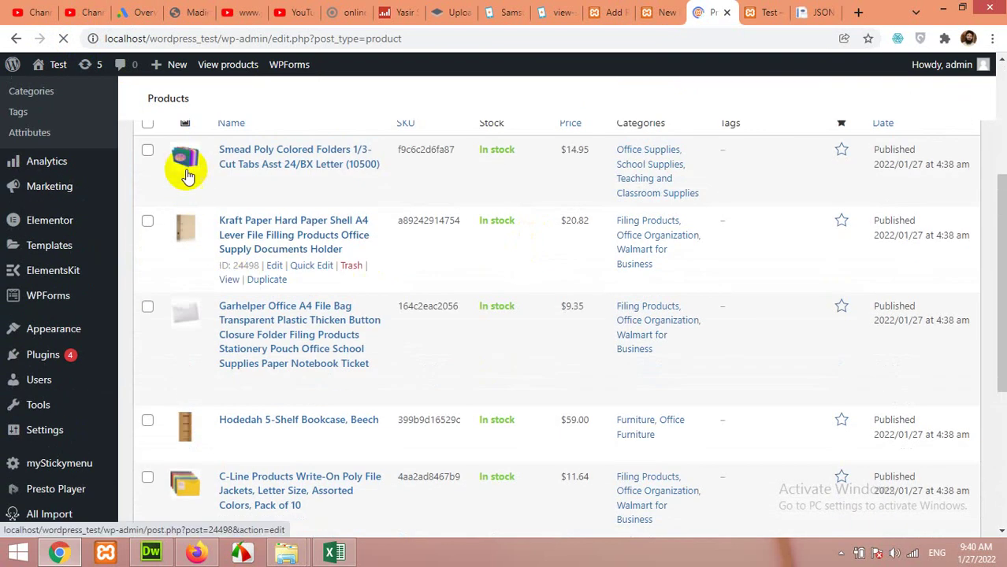
scroll(512, 181, "up", 5)
scroll(634, 293, "down", 6)
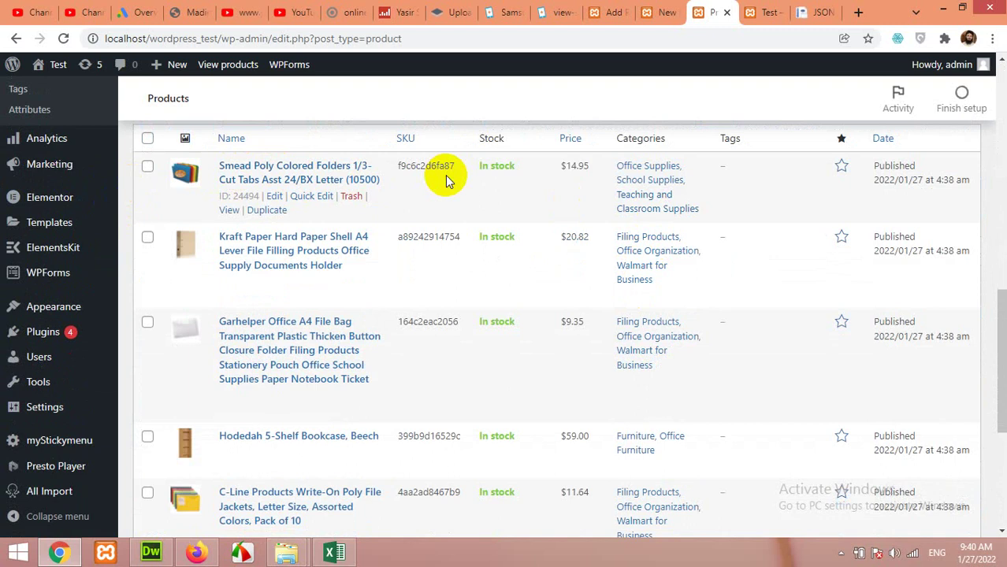
scroll(420, 370, "up", 4)
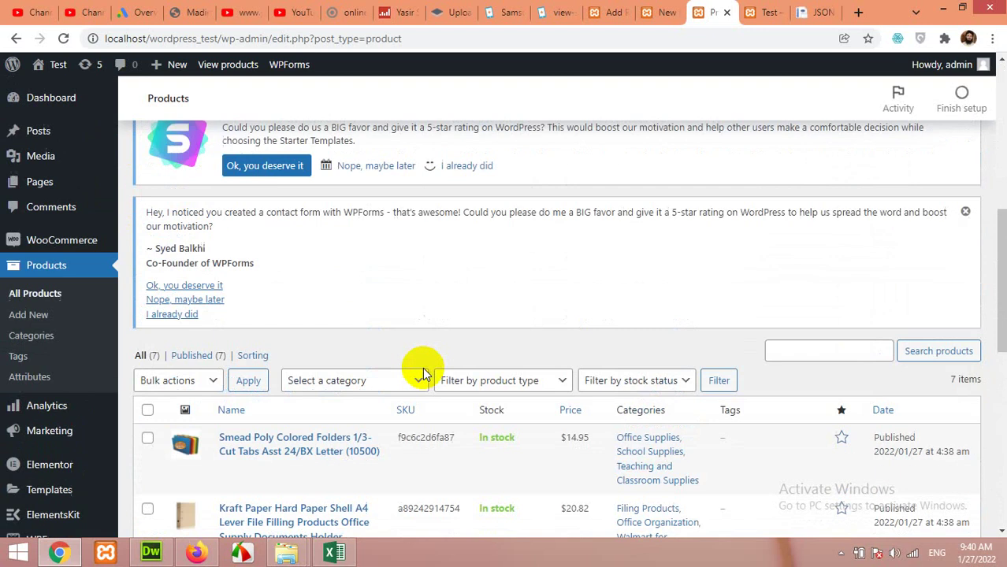
scroll(505, 319, "up", 3)
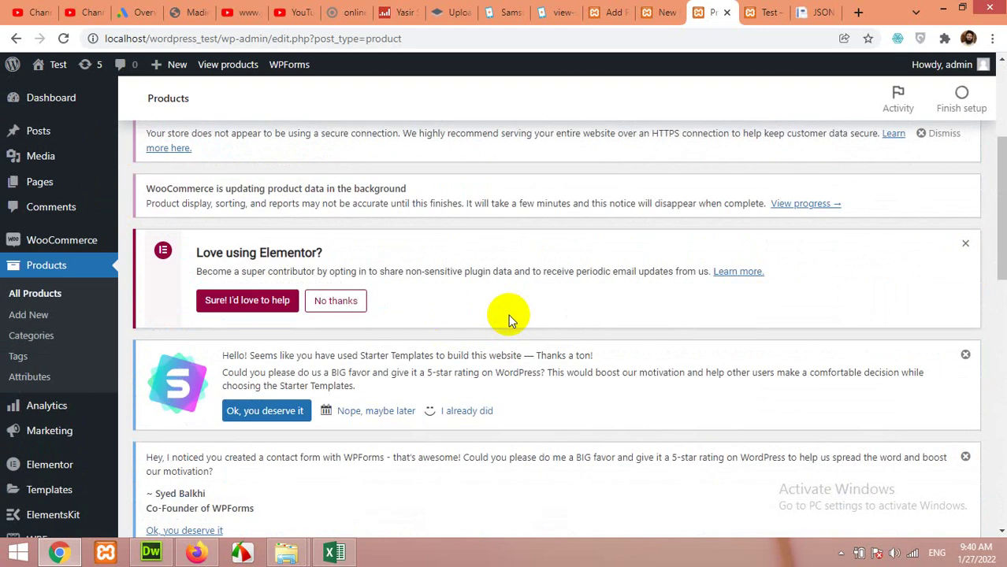